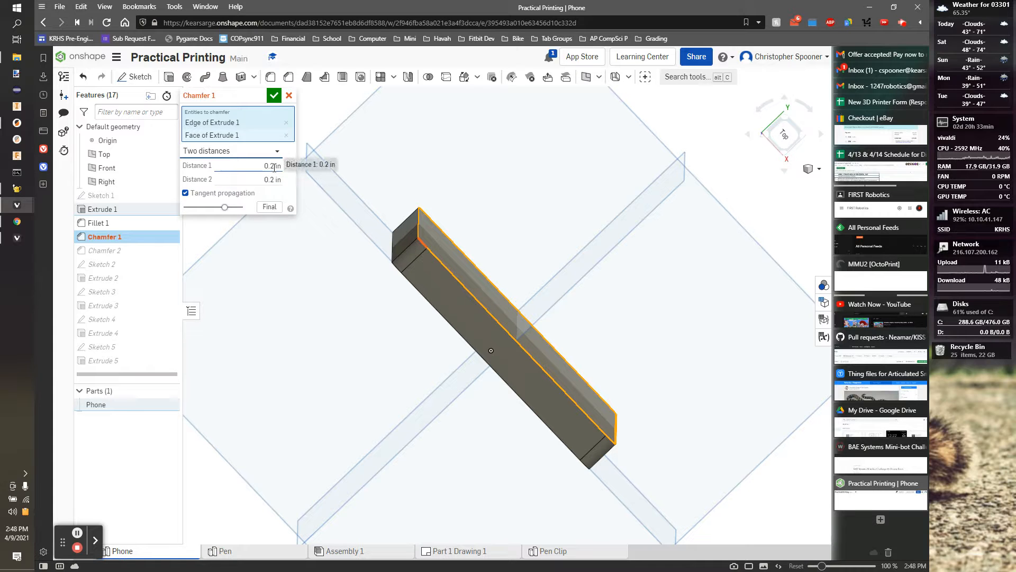
scroll(407, 171, "up", 2)
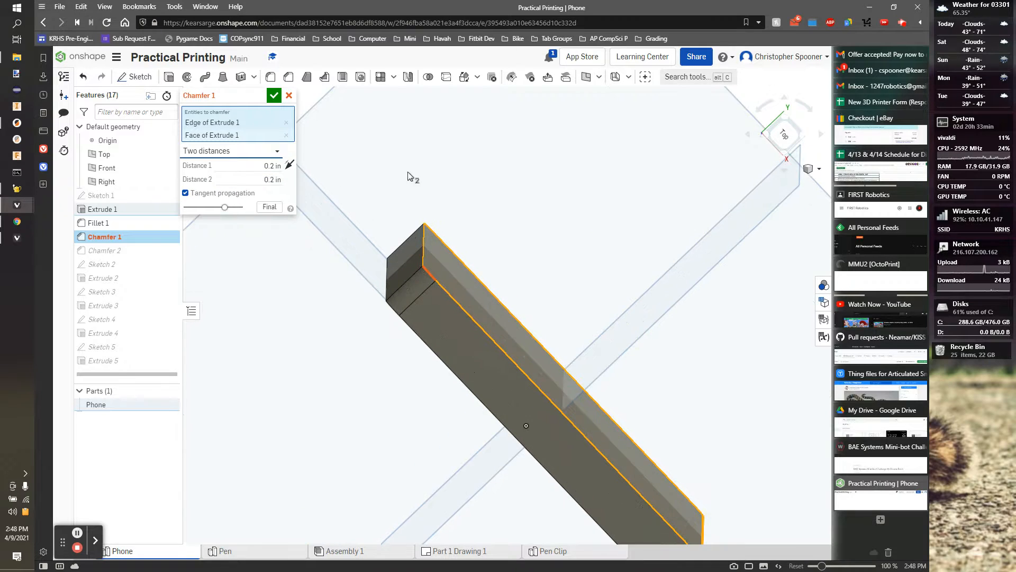
right_click_drag(438, 188, 439, 202)
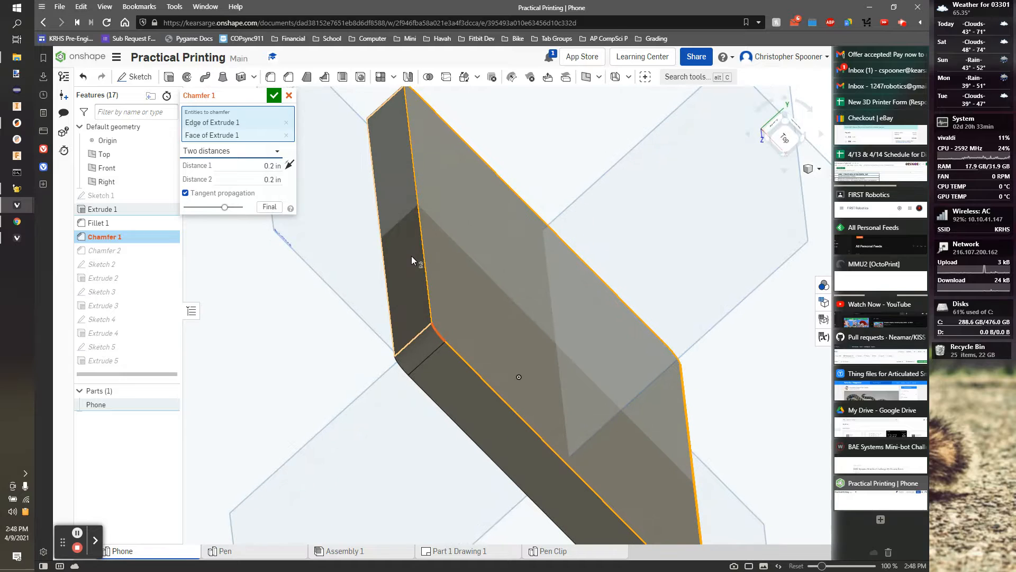
left_click(412, 257)
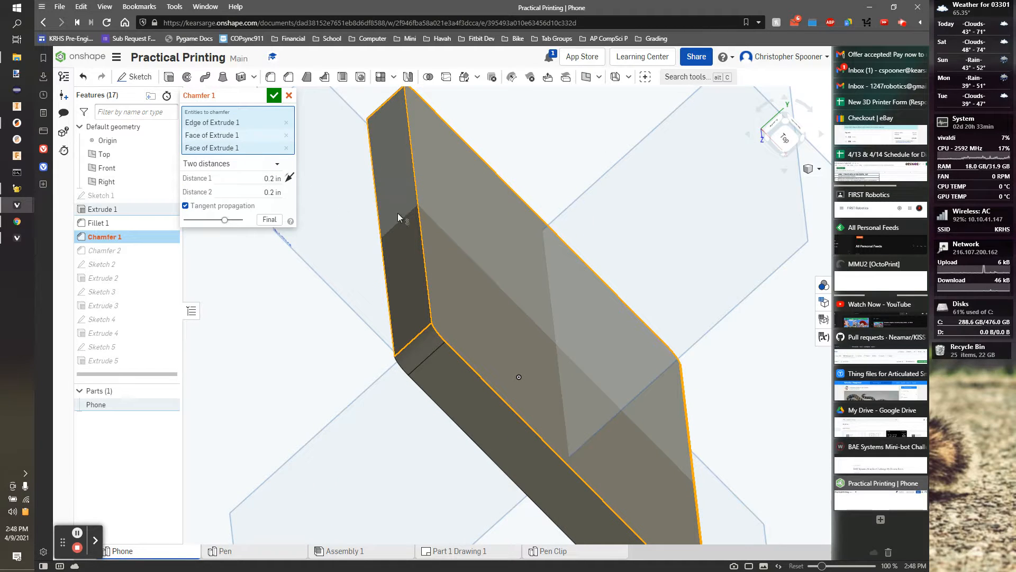
left_click(287, 148)
- Switch Chamfer 1 to the distance and angle type and set its angle to 30 degrees
left_click(256, 151)
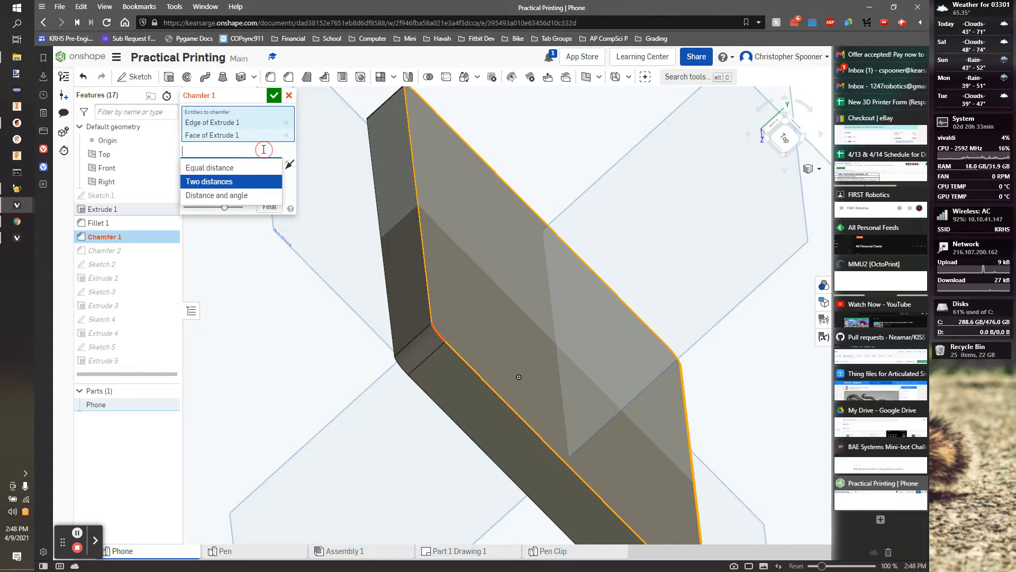
left_click(233, 195)
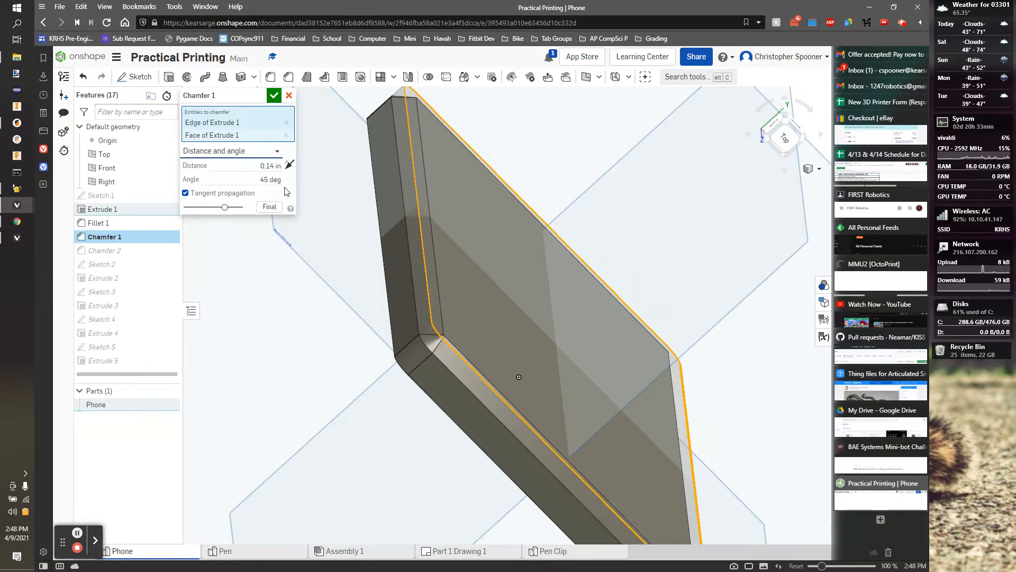
left_click(269, 179)
type("30")
key("Return")
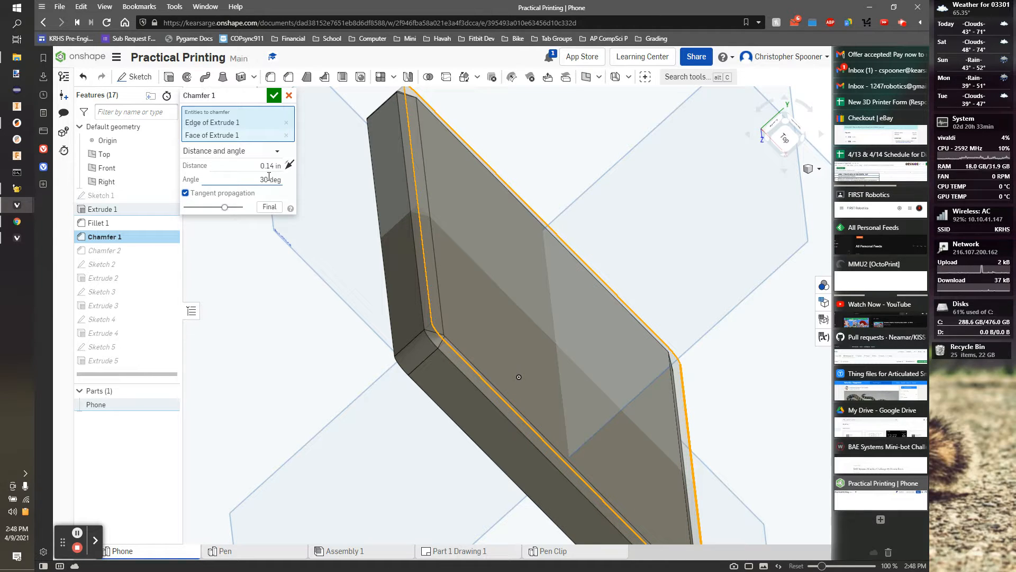
- Set the angle of Chamfer 1 to 60 degrees
left_click(268, 178)
key("BackSpace")
type("60")
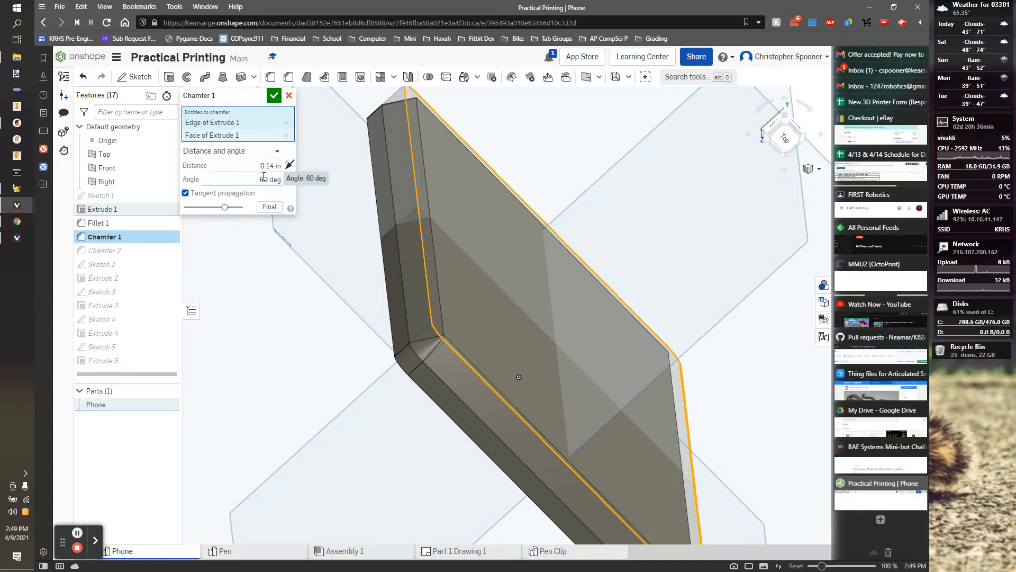
left_click(265, 178)
- Switch Chamfer 1 to the equal distance type and apply the feature
left_click(230, 153)
left_click(223, 166)
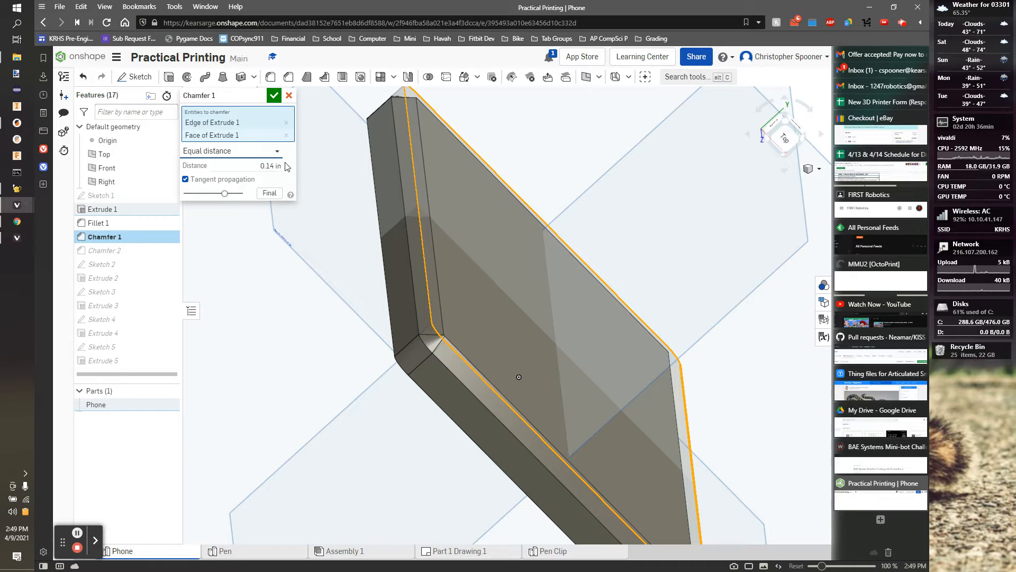
left_click(274, 96)
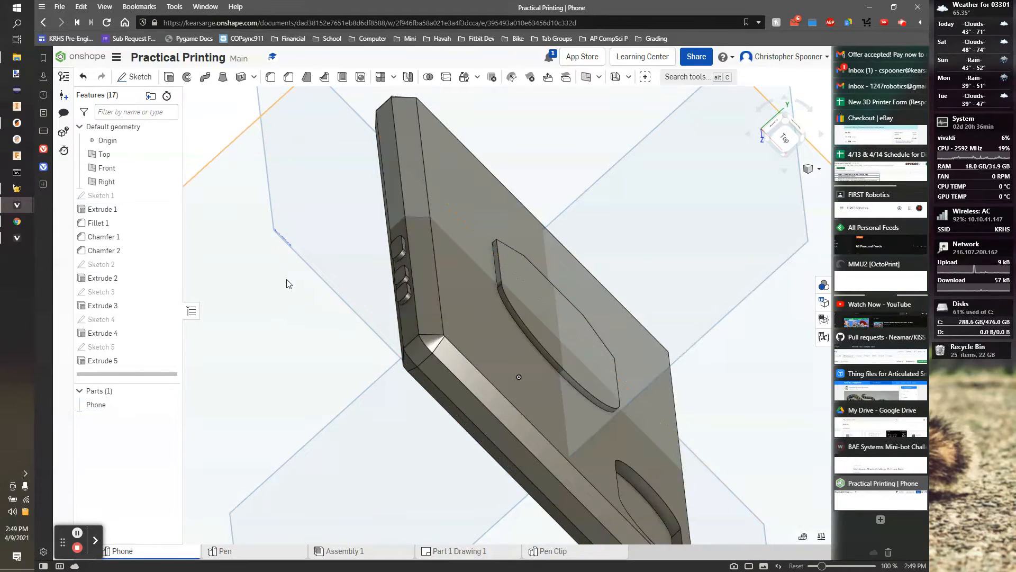
- Edit Chamfer 1 to use the distance and angle type with an angle of 50 degrees
scroll(286, 283, "down", 2)
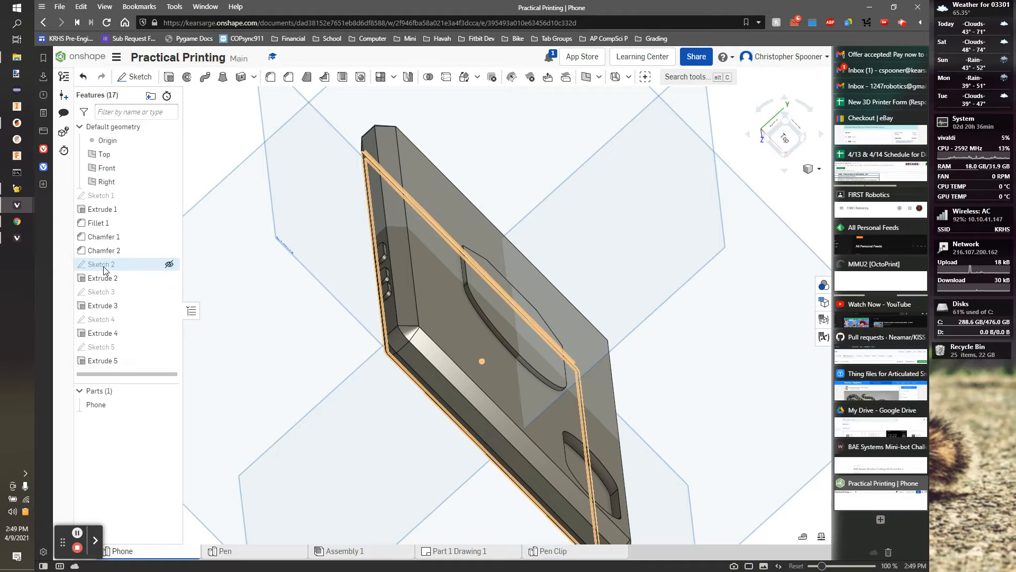
left_click(104, 239)
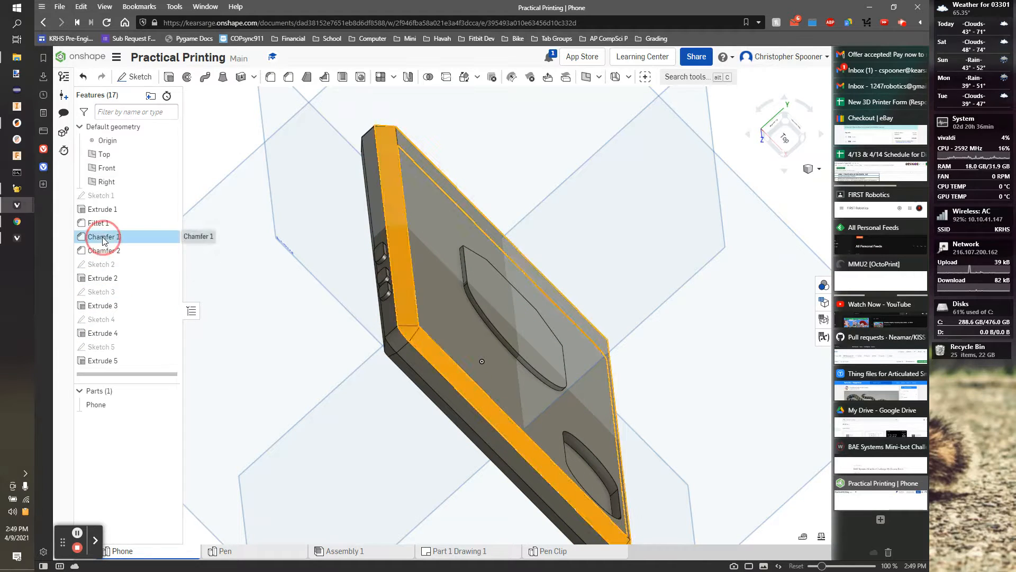
double_click(104, 238)
left_click(265, 152)
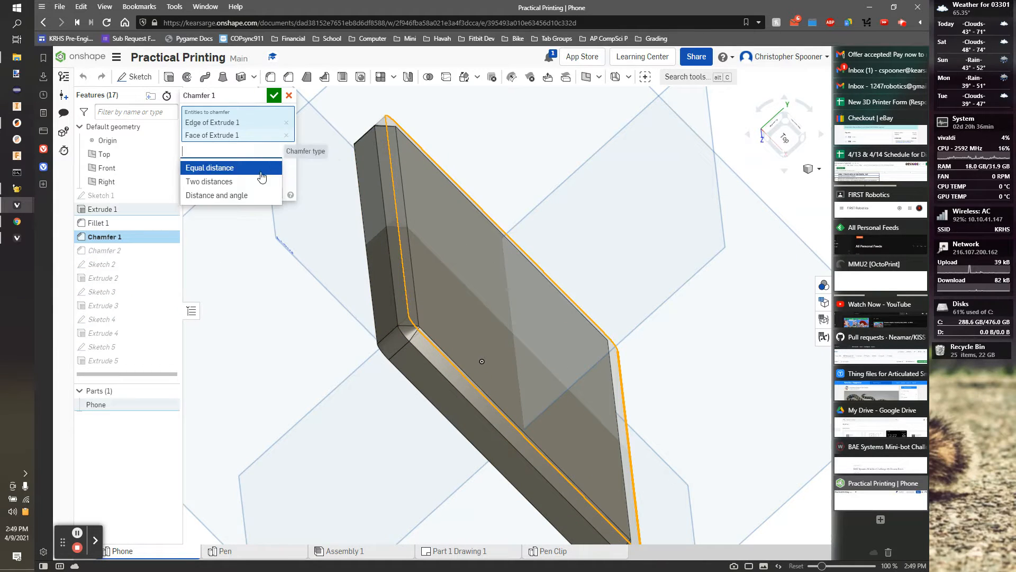
left_click(246, 195)
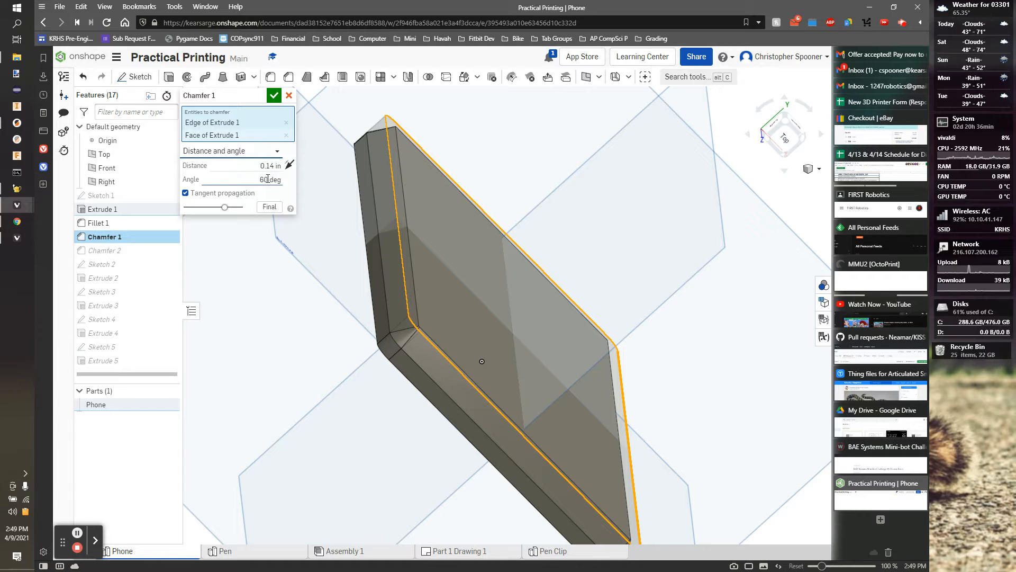
left_click(268, 179)
type("50")
key("Tab")
left_click(274, 97)
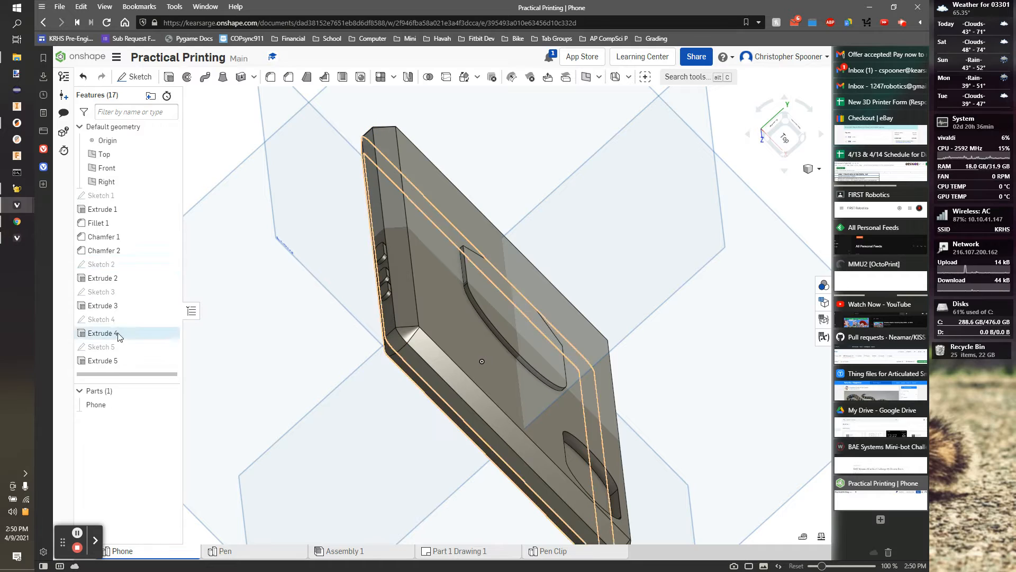
- Edit Chamfer 2 and set its equal distance to 0.09 in
left_click(109, 250)
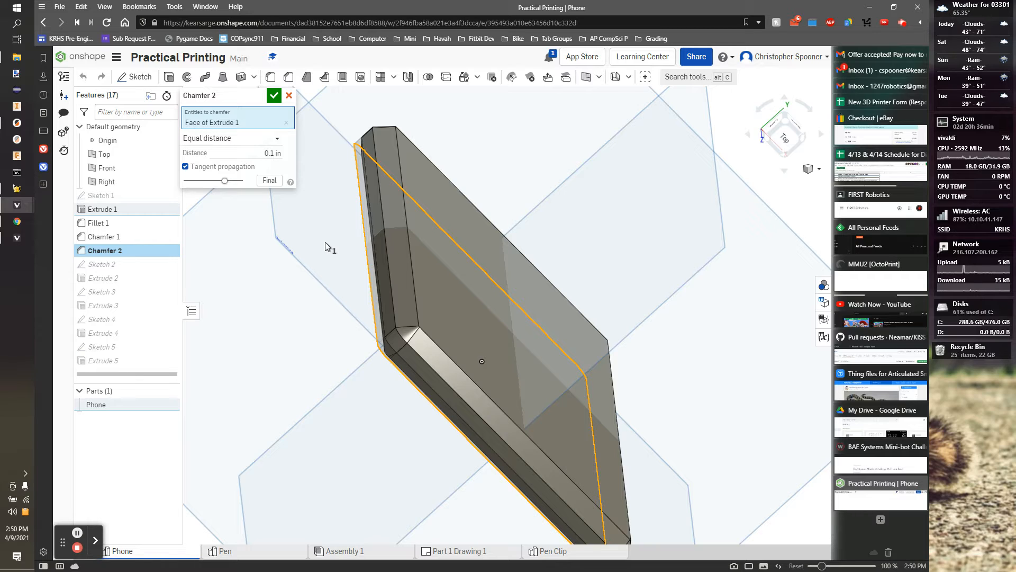
left_click(278, 153)
type("0.09")
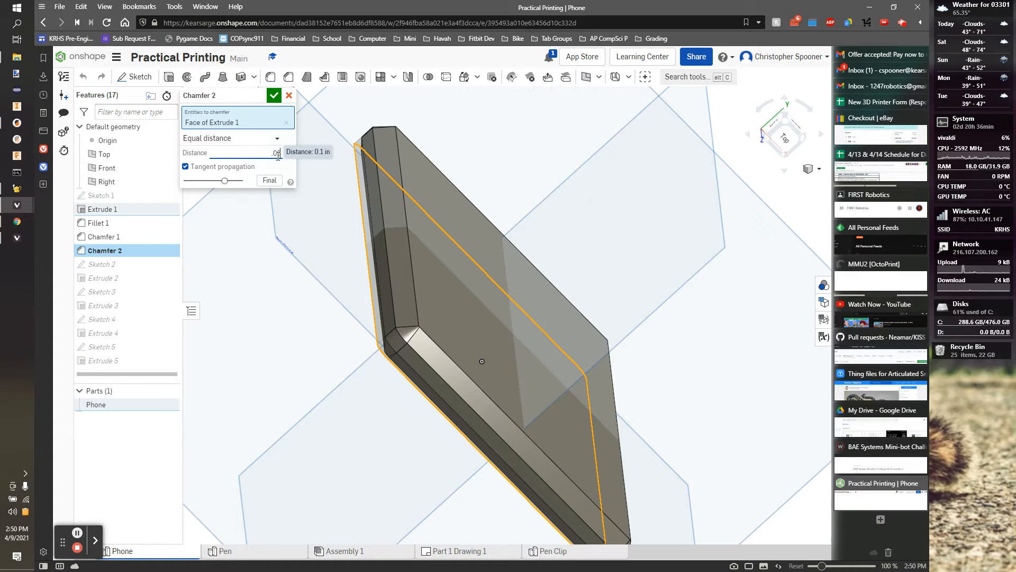
key("Return")
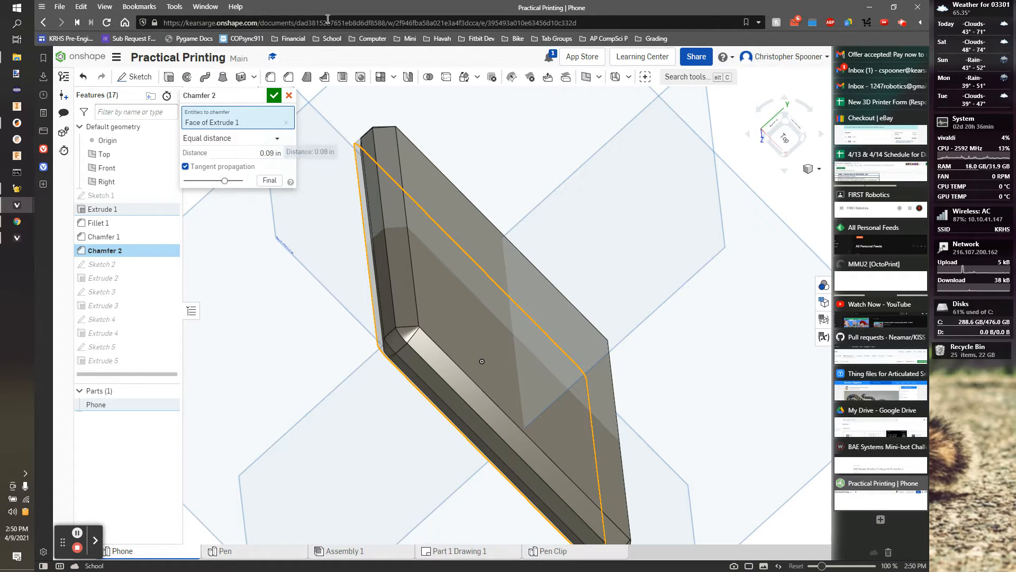
left_click(273, 95)
- Edit Sketch 1 and set the width dimension on the short side of the phone rectangle to 3.2 in
left_click(561, 200)
mouse_move(560, 196)
right_mouse_down()
mouse_move(584, 183)
mouse_move(571, 196)
mouse_move(542, 189)
right_mouse_up()
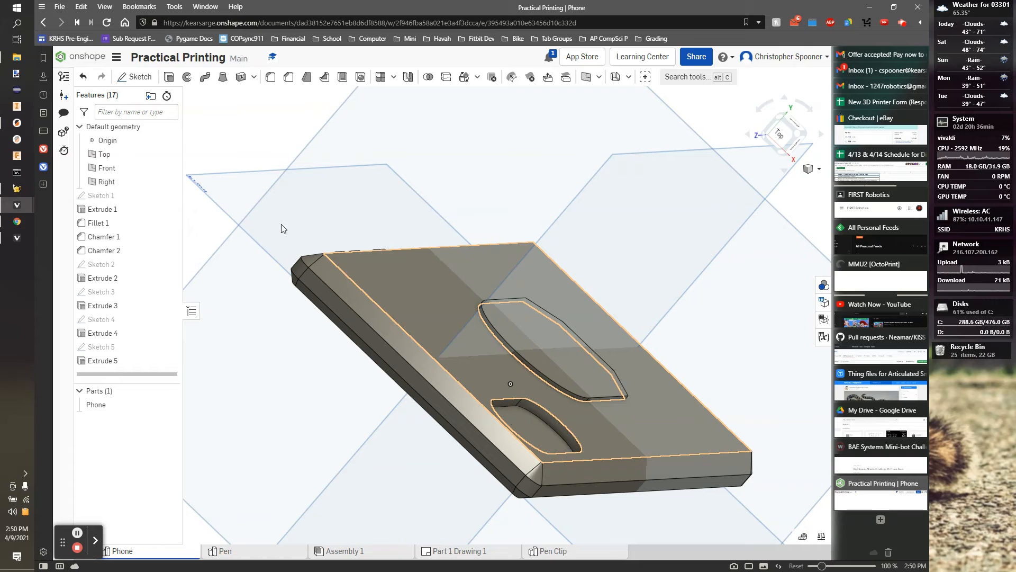
double_click(99, 196)
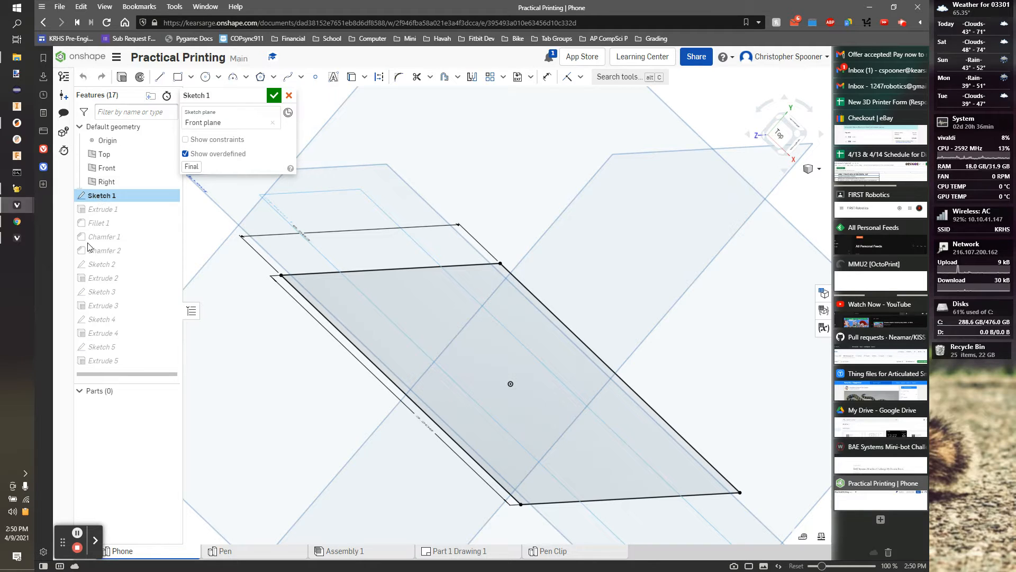
right_click_drag(508, 247, 480, 290)
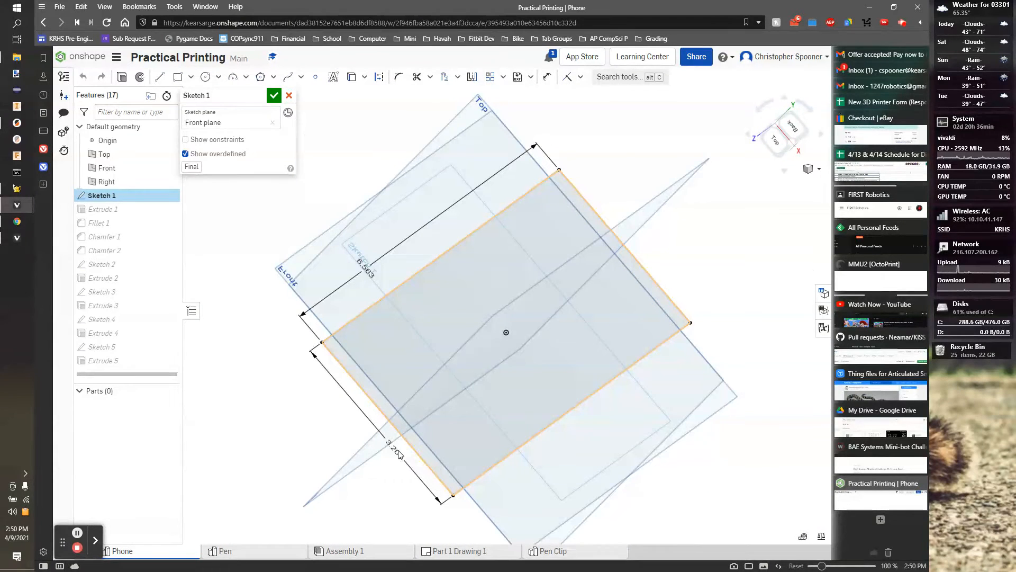
scroll(400, 450, "up", 3)
scroll(401, 448, "down", 1)
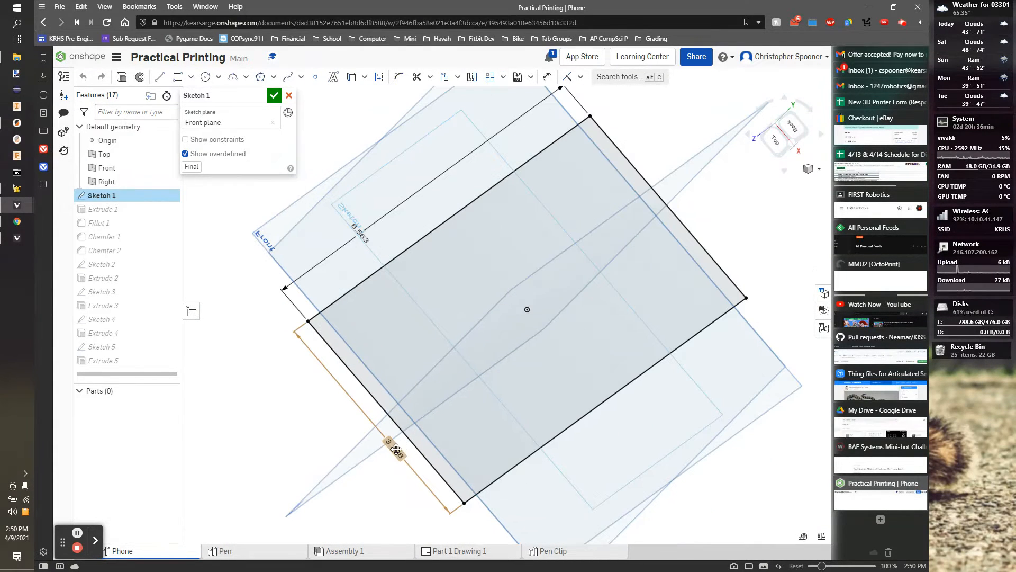
double_click(394, 448)
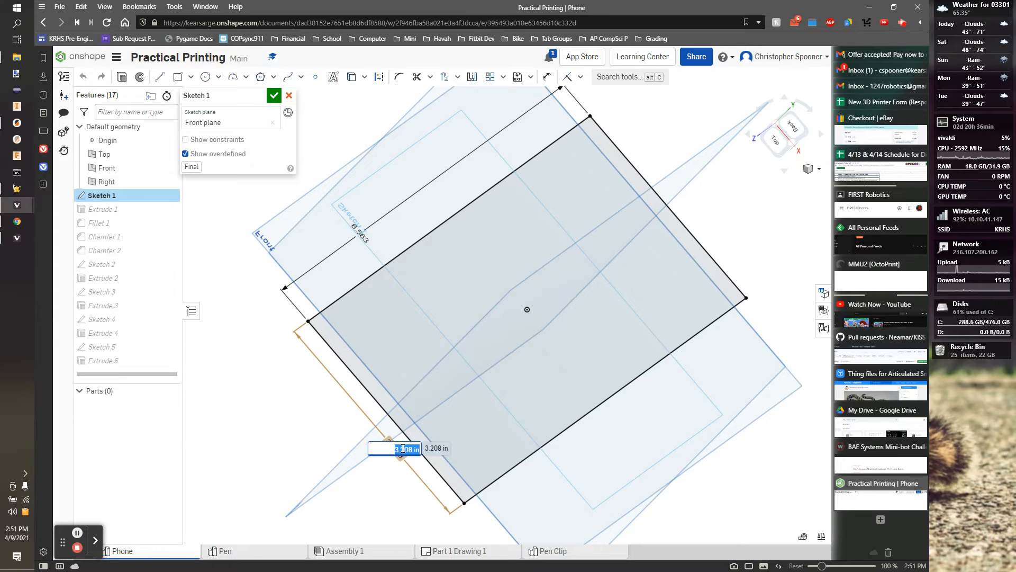
type("3.2")
key("Return")
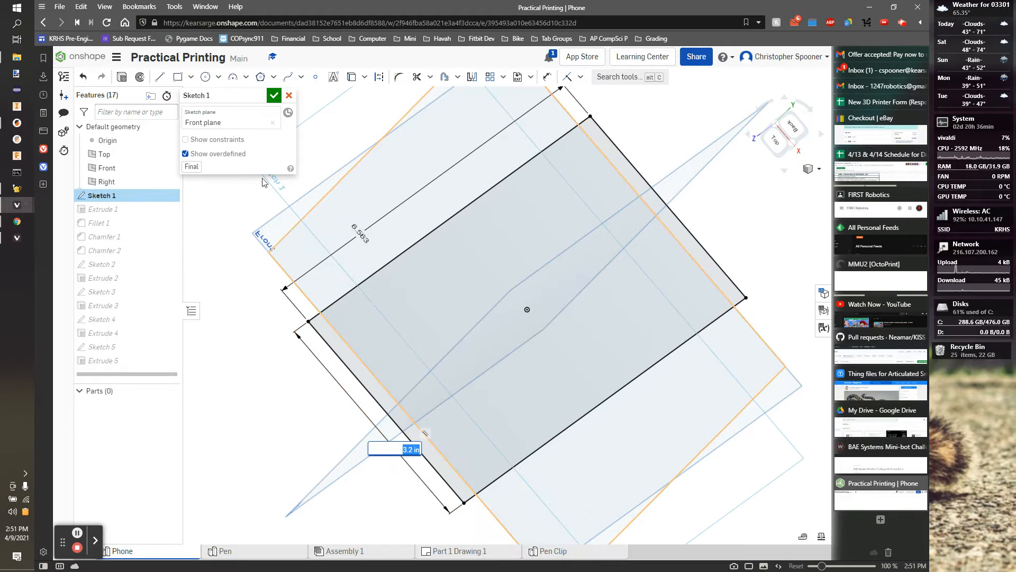
left_click(273, 95)
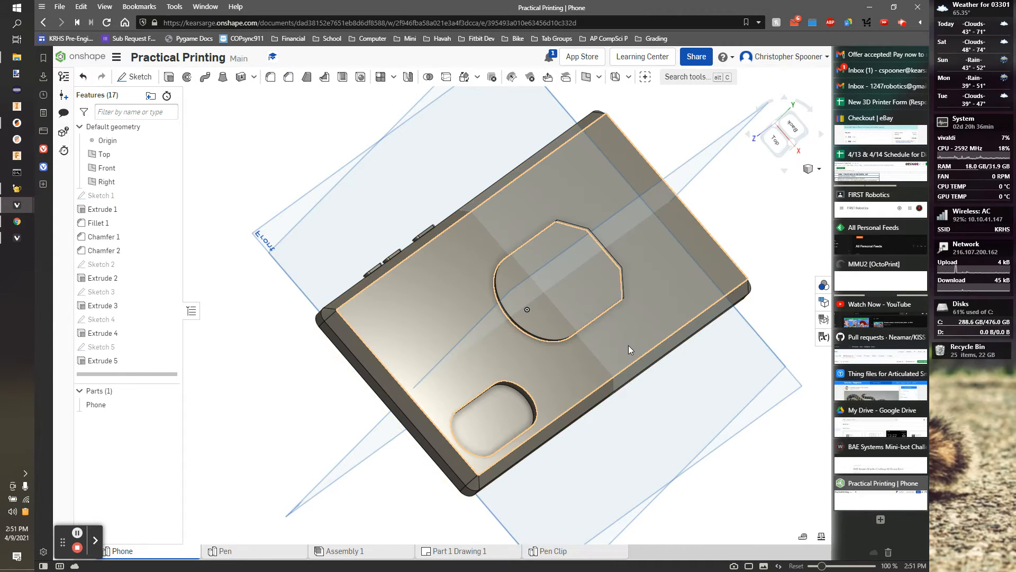
- Measure the distance between the two parallel edges of the flat side band between the phone's chamfers
right_click_drag(273, 351, 299, 344)
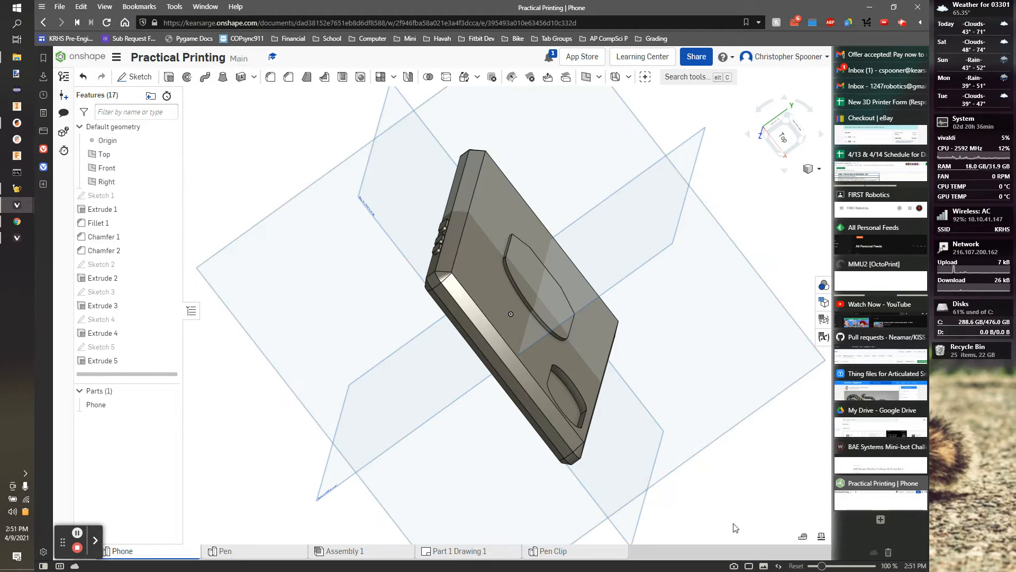
left_click(804, 538)
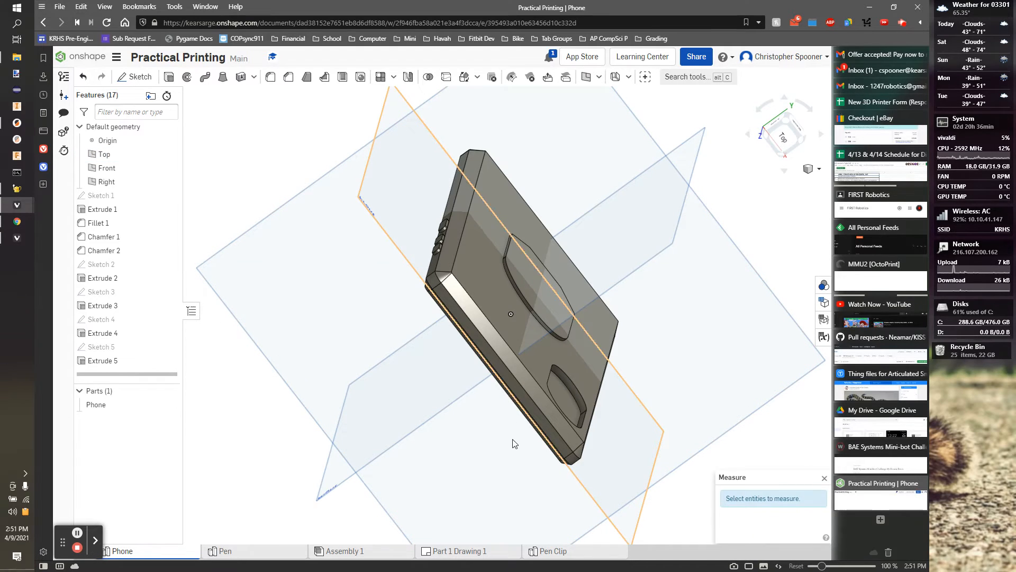
left_click(519, 394)
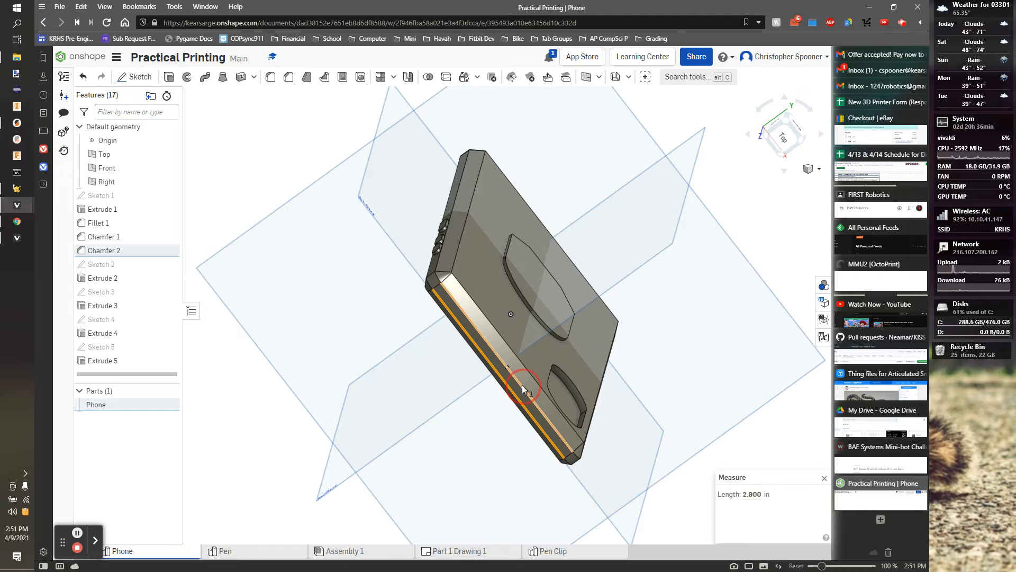
left_click(521, 385)
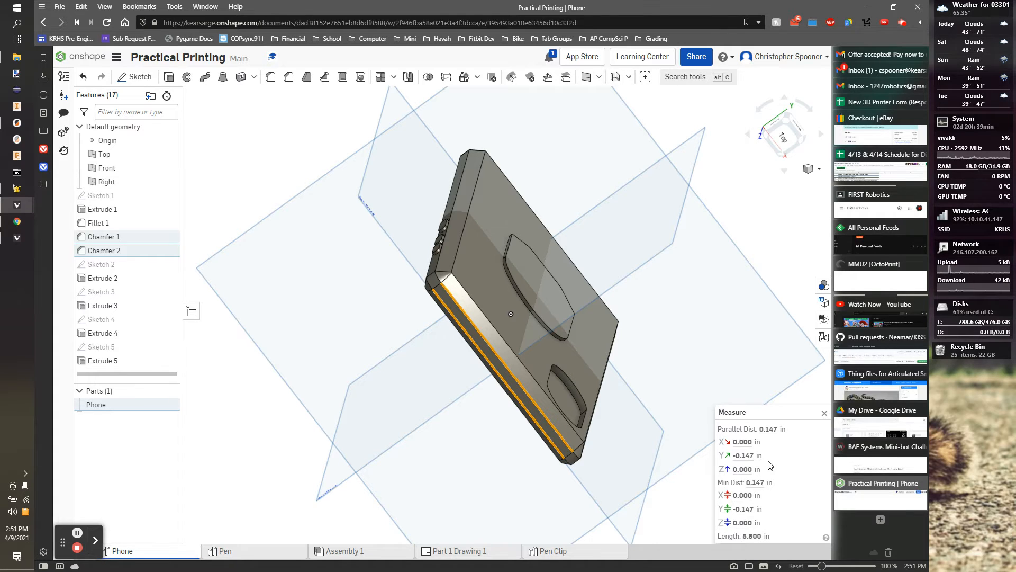
- Reopen Chamfer 1, change its angle and apply the edit
double_click(107, 237)
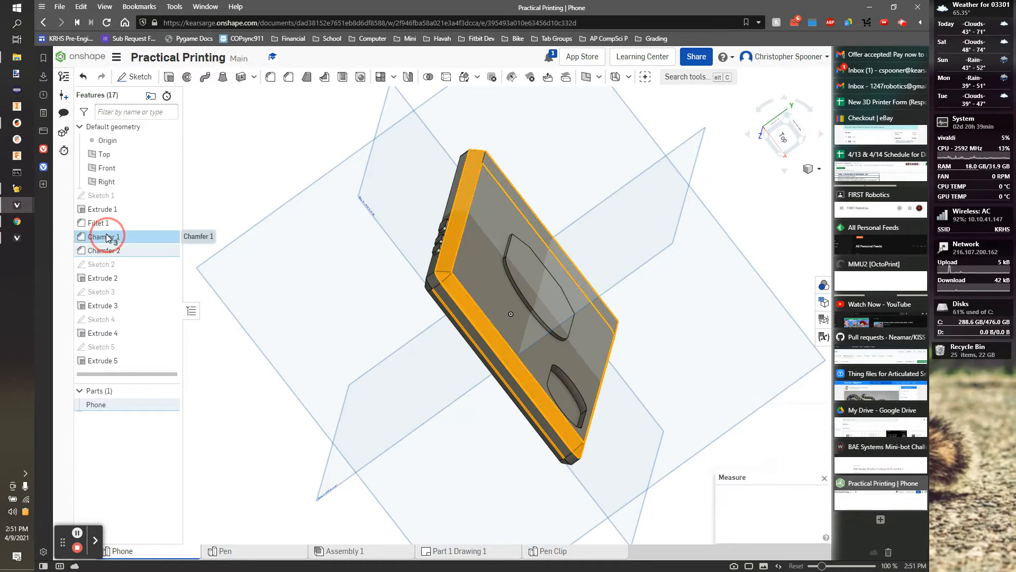
left_click(264, 180)
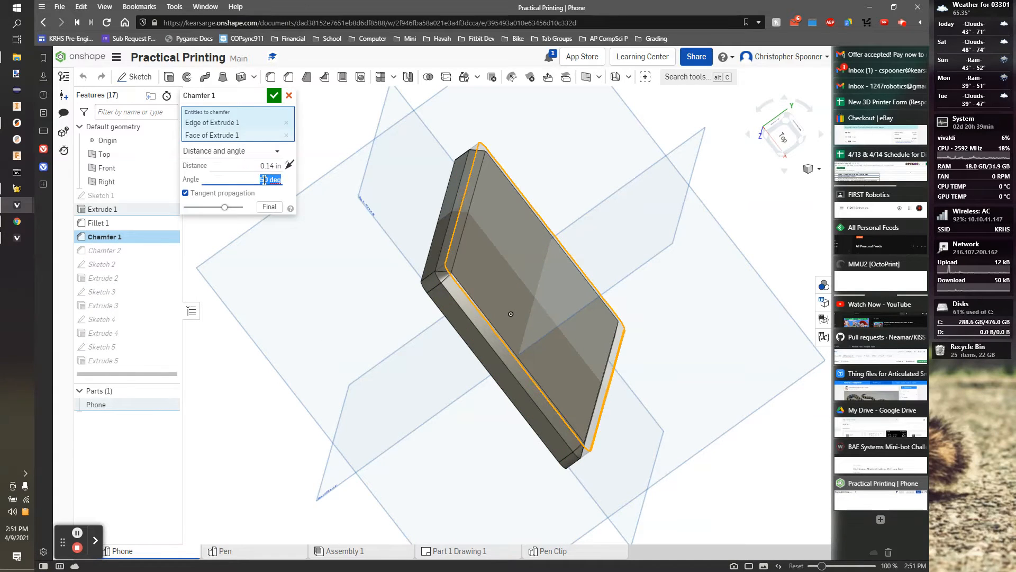
left_click(274, 96)
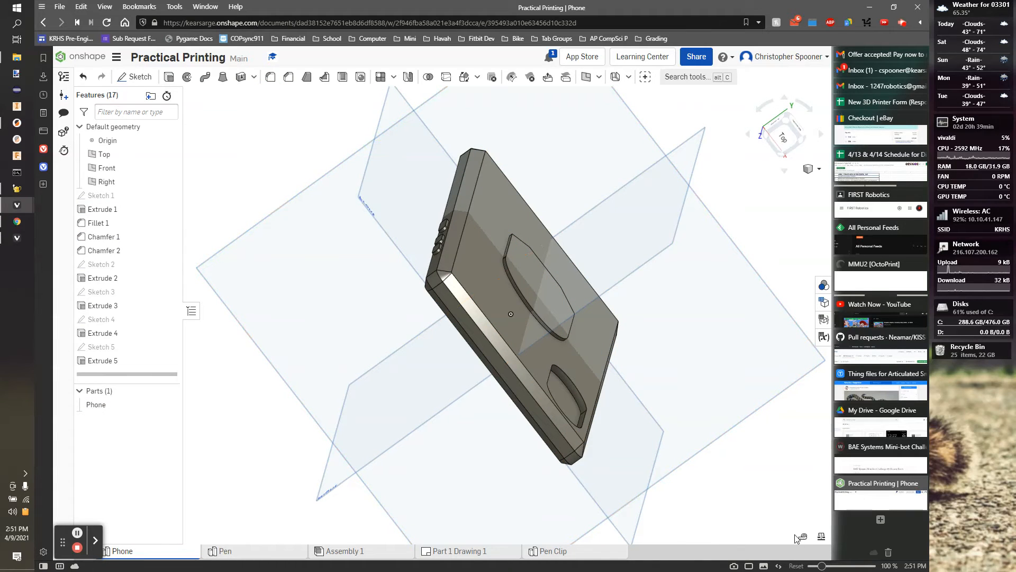
- Measure the flat side band between the two chamfers again, edge to edge, and clear the selection
left_click(800, 537)
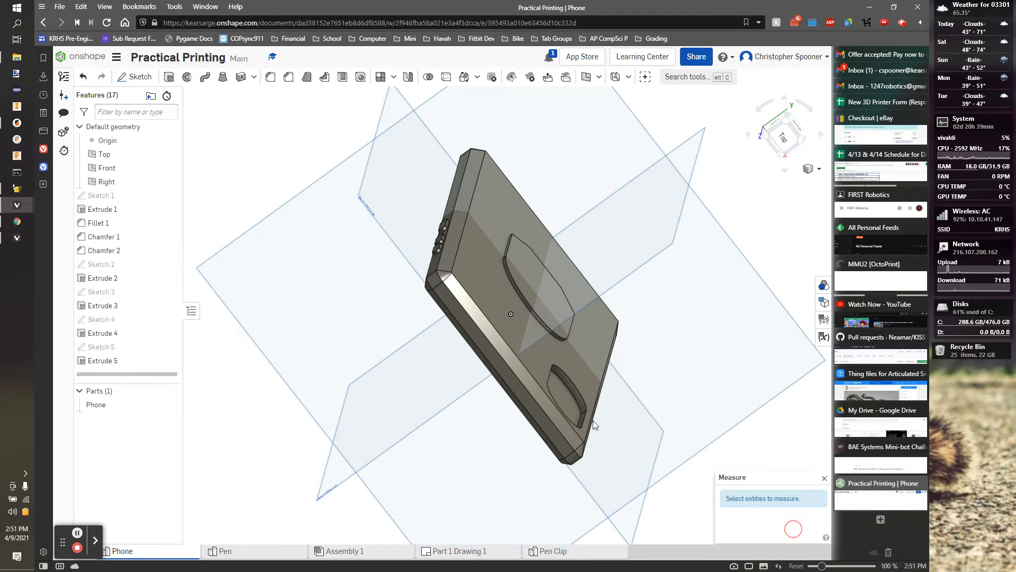
left_click(467, 327)
left_click(469, 320)
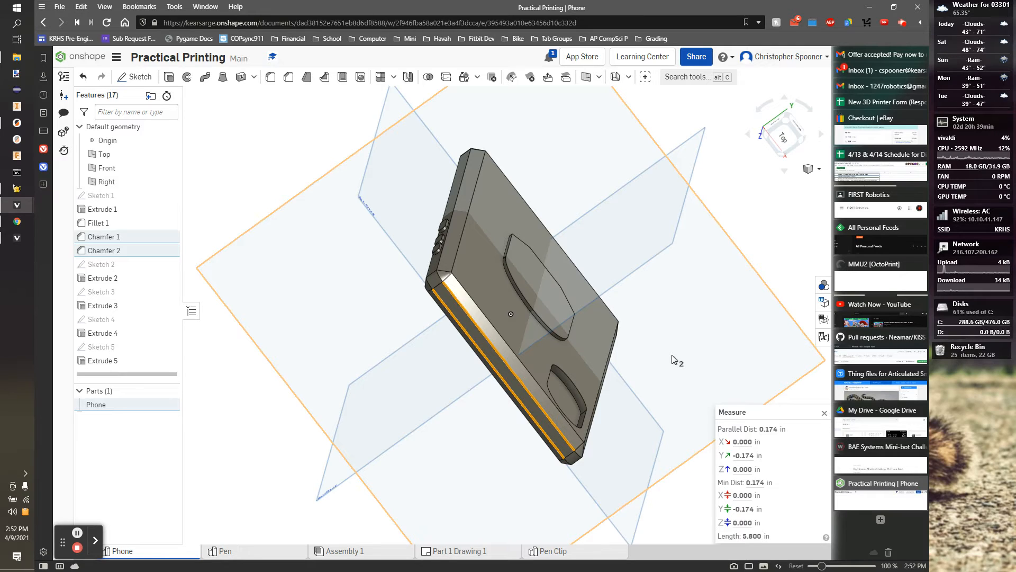
left_click(676, 289)
left_click(674, 281)
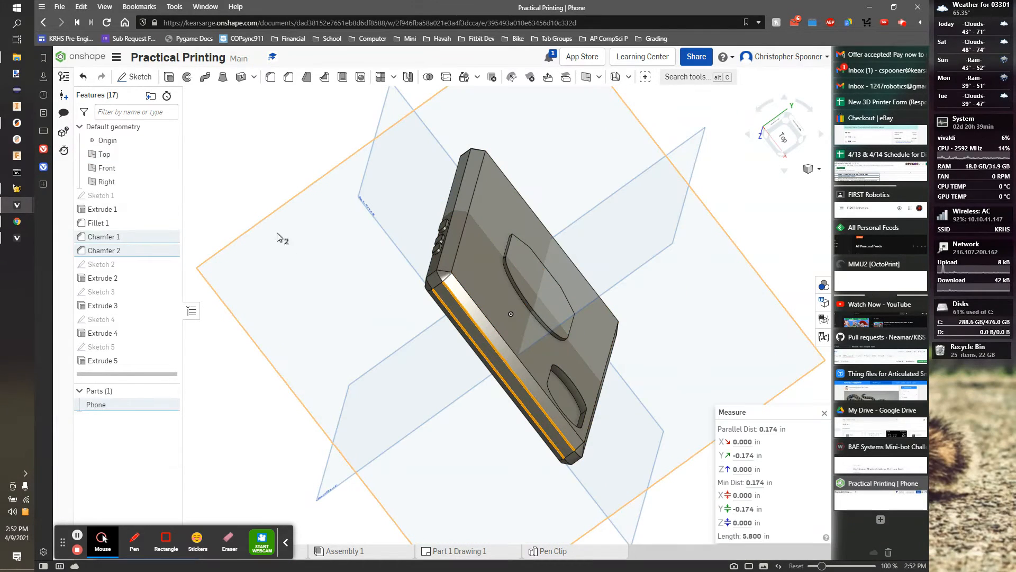
left_click(229, 183)
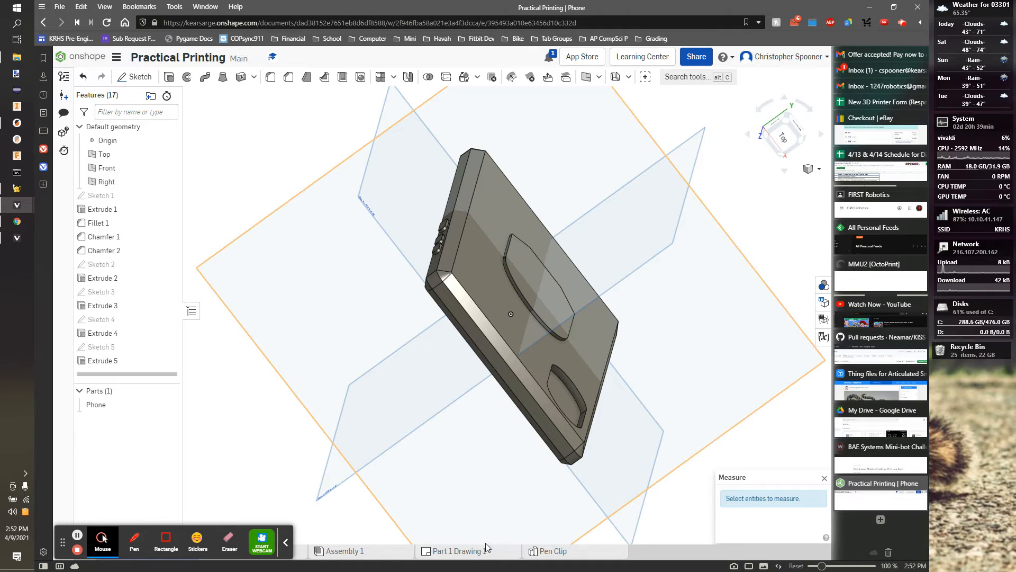
- Open the Pen Clip model and, in Sketch 2, set the offset dimension beside the hook's inner vertical edge to 0.013 in
left_click(551, 551)
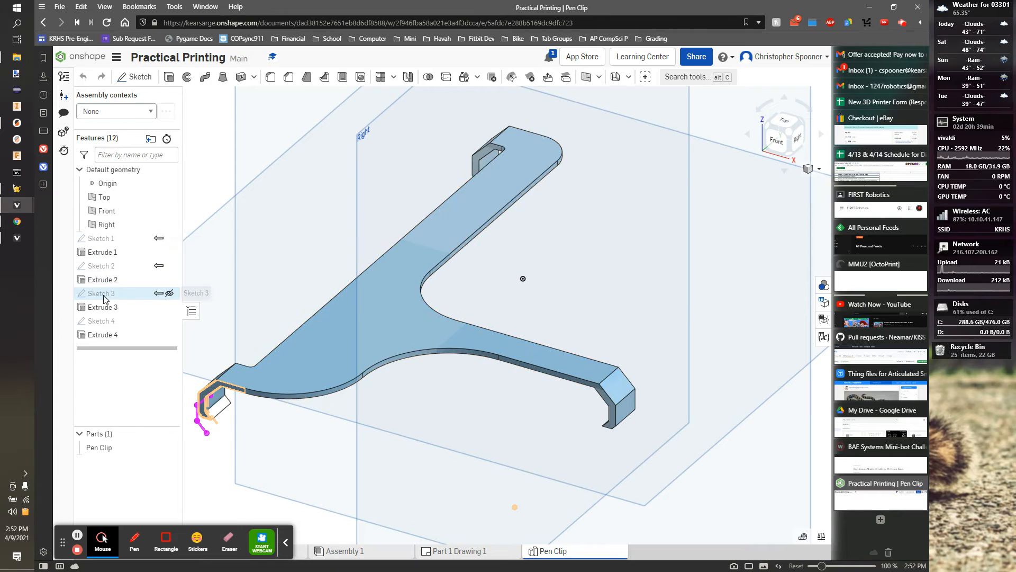
left_click(106, 268)
double_click(107, 268)
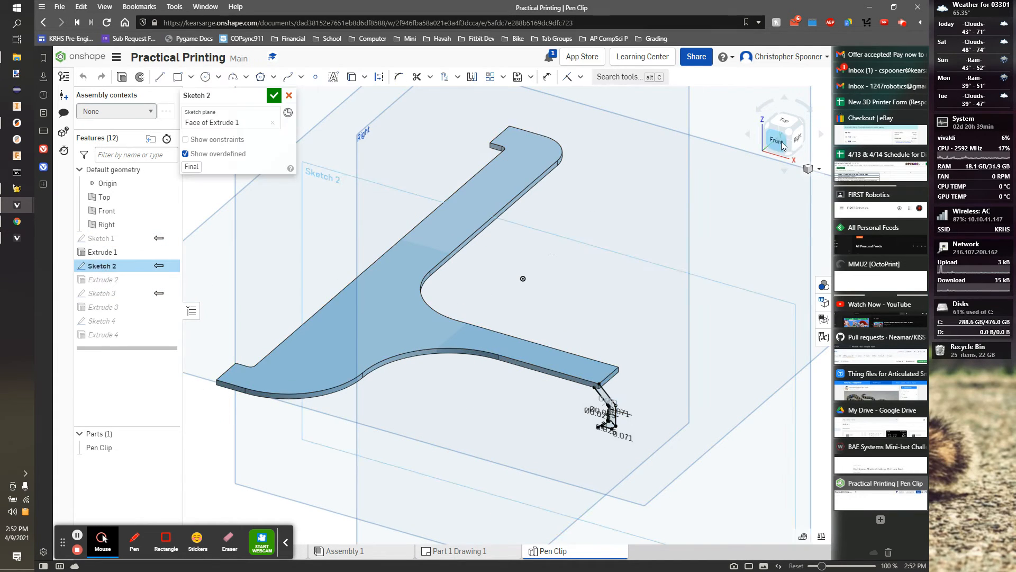
key("n")
scroll(641, 332, "down", 3)
scroll(641, 332, "up", 6)
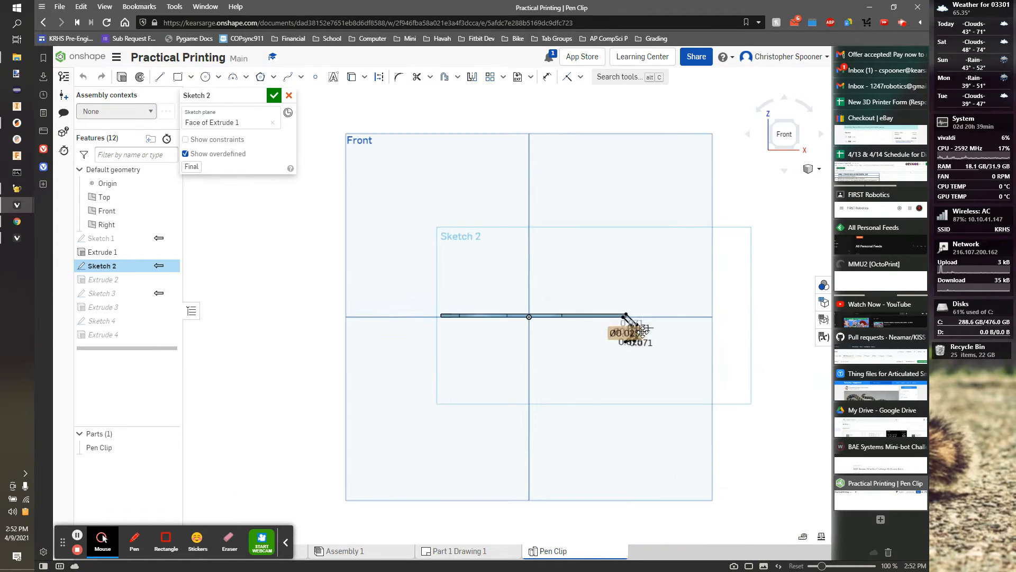
scroll(593, 329, "up", 5)
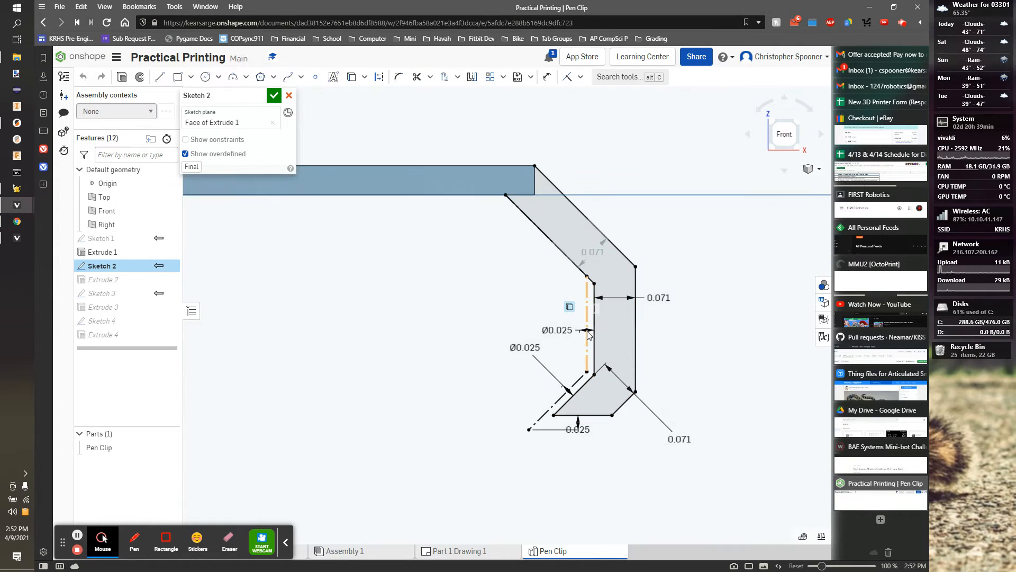
double_click(571, 339)
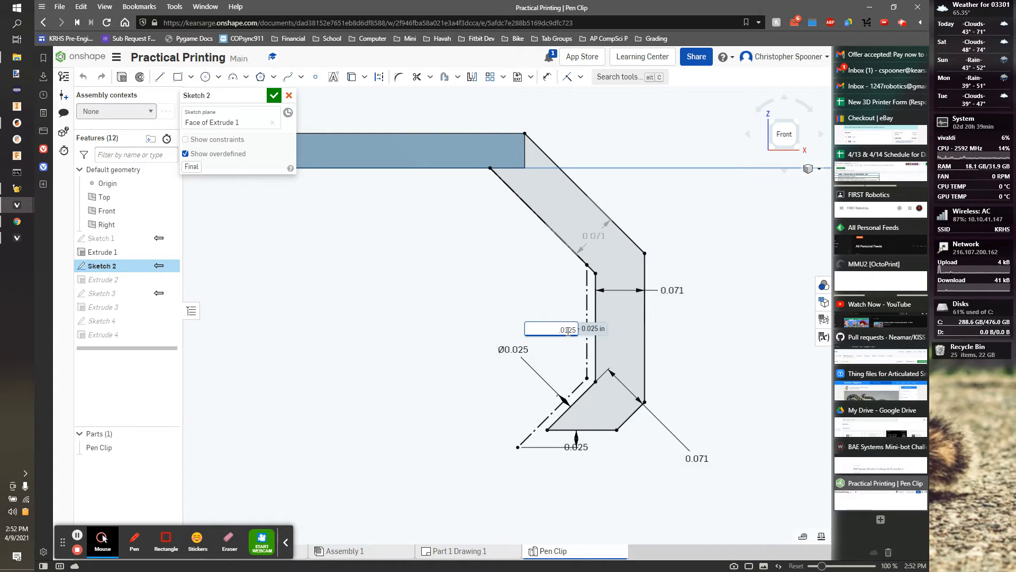
key("Return")
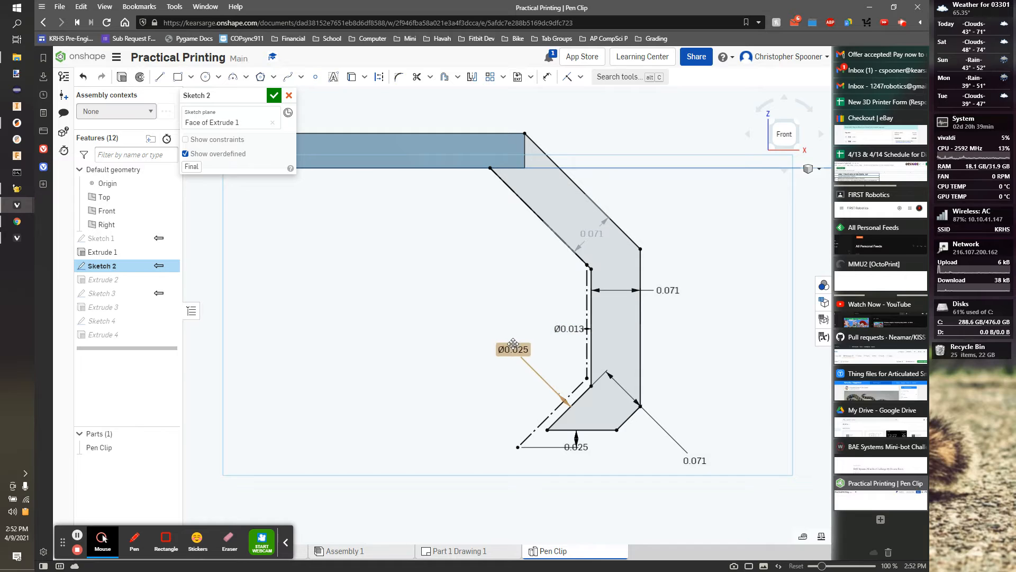
- Set the offset dimension of the hook's slanted lip edge to 0.013 in and accept Sketch 2
double_click(513, 345)
key("BackSpace")
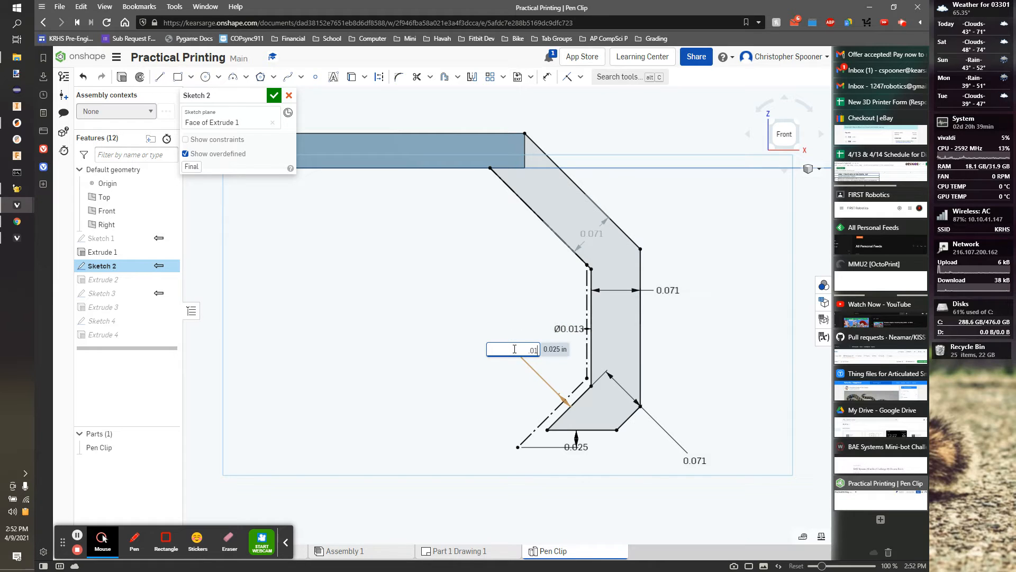
key("Return")
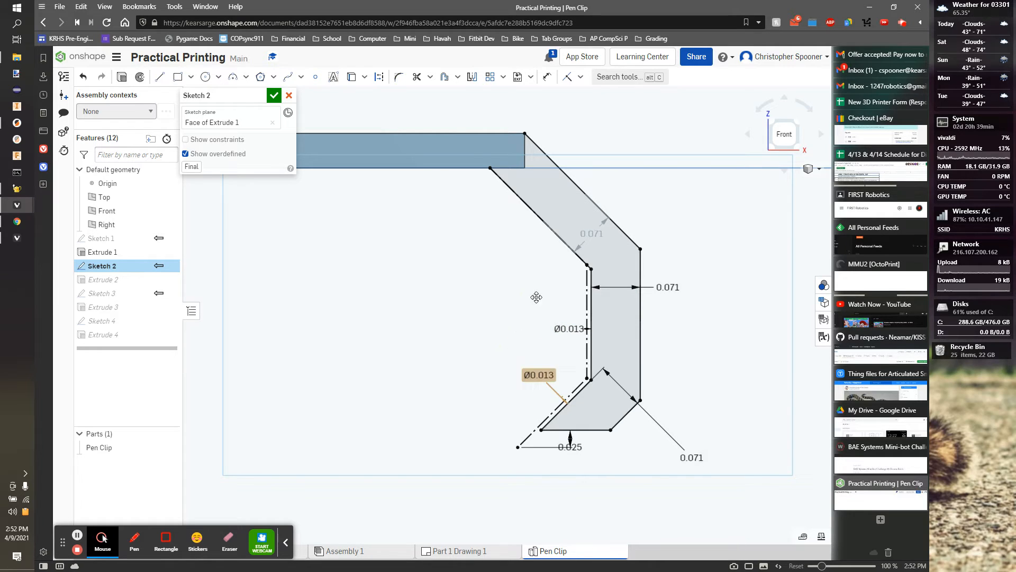
left_click(273, 95)
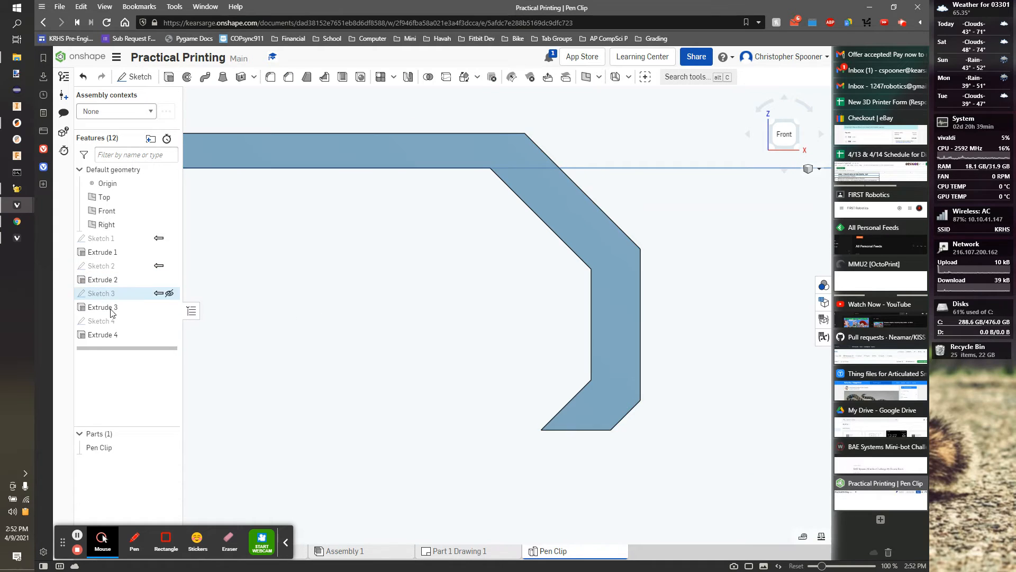
- Edit Sketch 3 of the opposite hook and set the offset between its inner vertical edge and the construction line to 0.0125 in
scroll(290, 276, "down", 2)
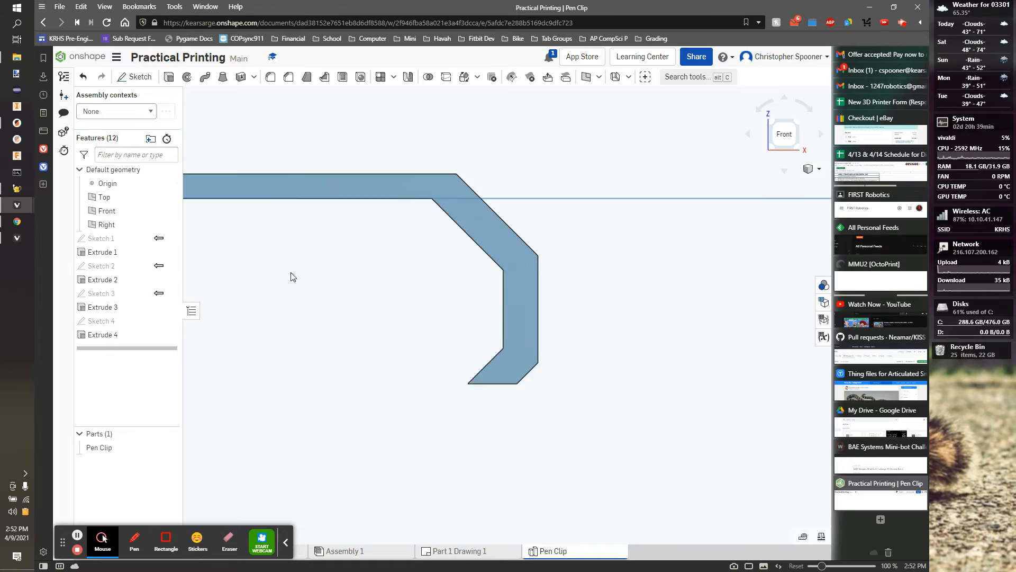
scroll(291, 277, "down", 2)
middle_click_drag(355, 300, 619, 281)
middle_click_drag(386, 295, 723, 280)
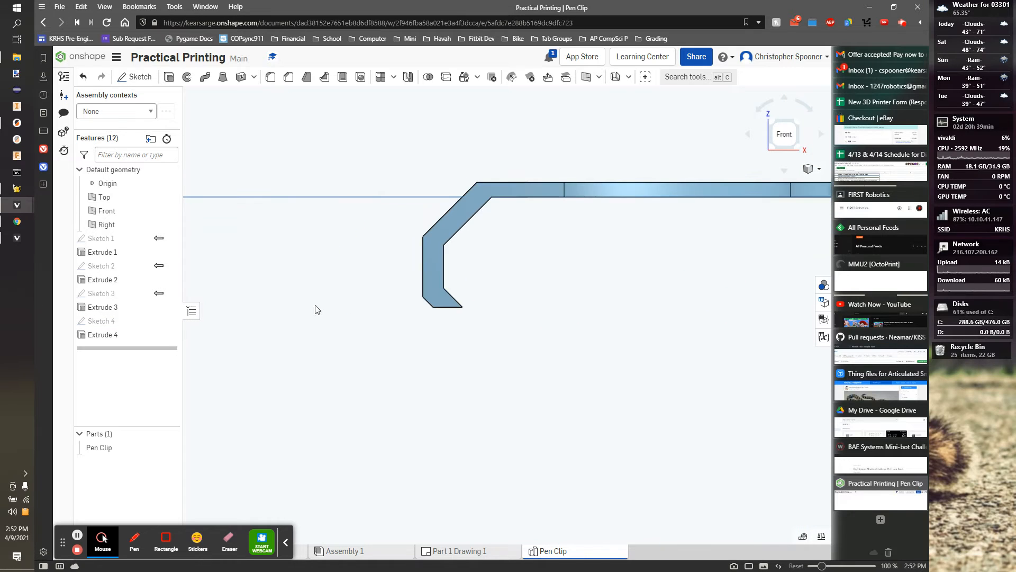
double_click(102, 293)
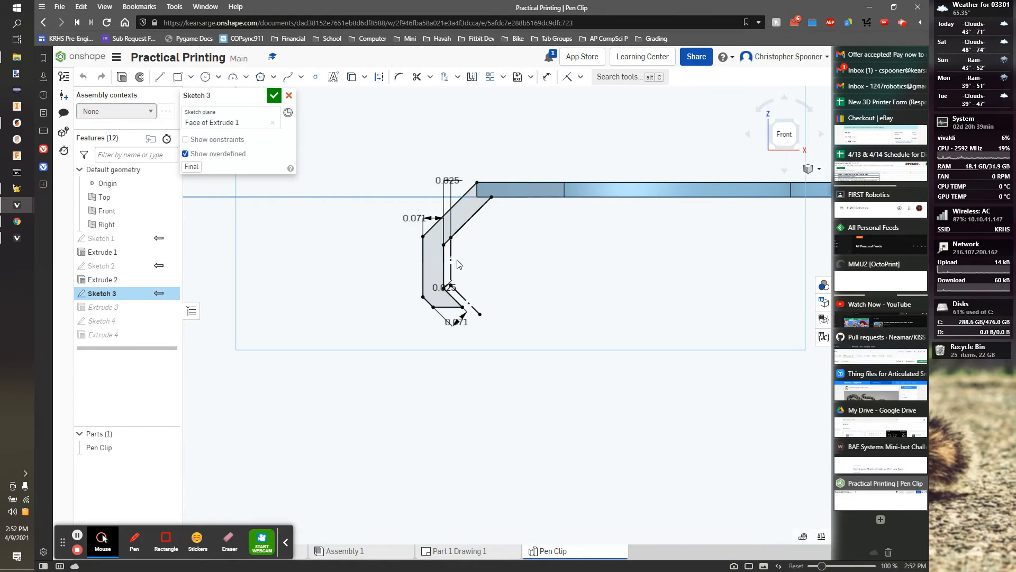
scroll(442, 215, "up", 2)
double_click(450, 167)
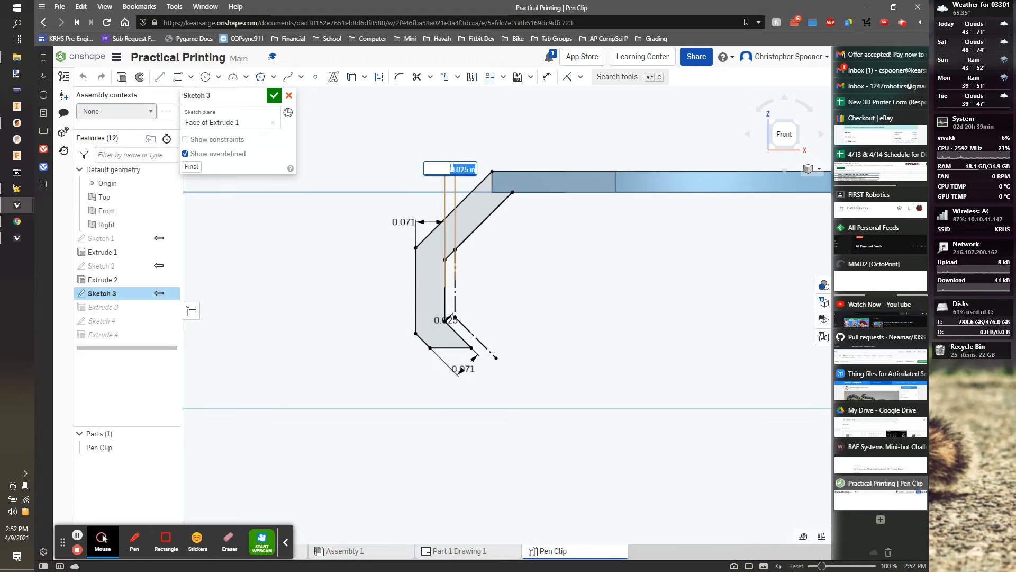
type(".0125")
key("Return")
- Set the offset dimension of the slanted lip in Sketch 3 to 0.0125 in and accept the sketch
double_click(444, 322)
type(".012")
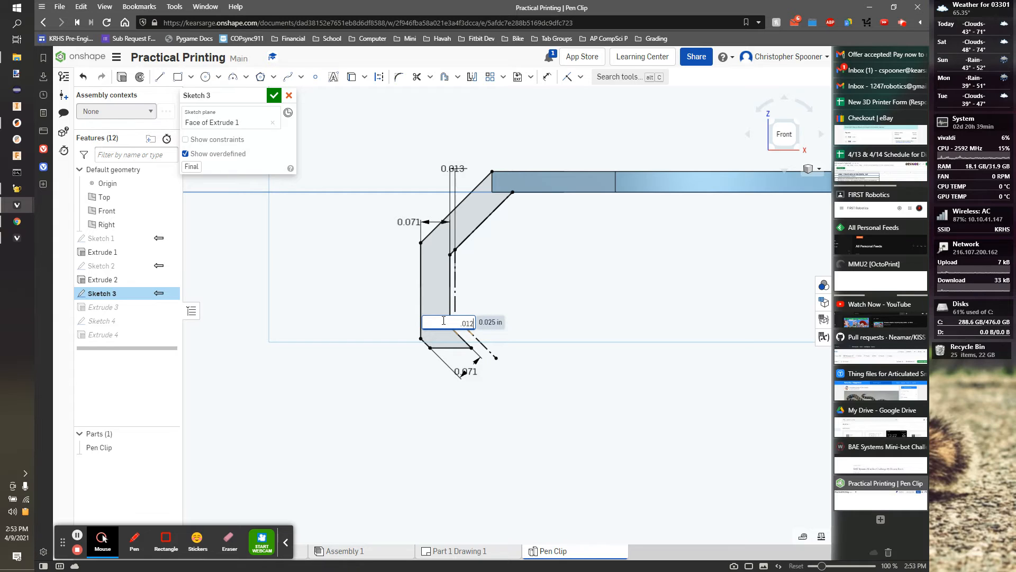
type("5")
key("Return")
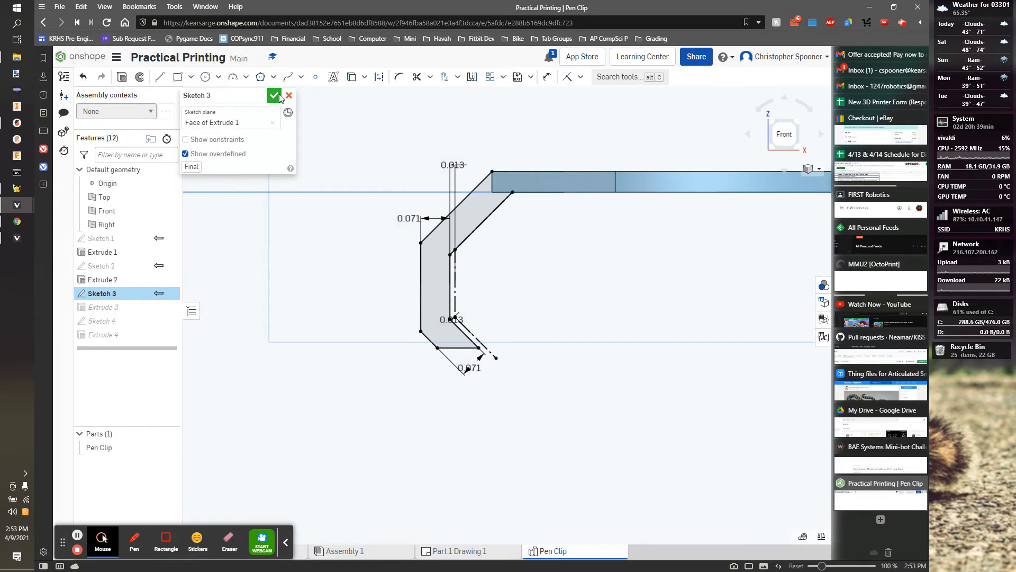
left_click(278, 96)
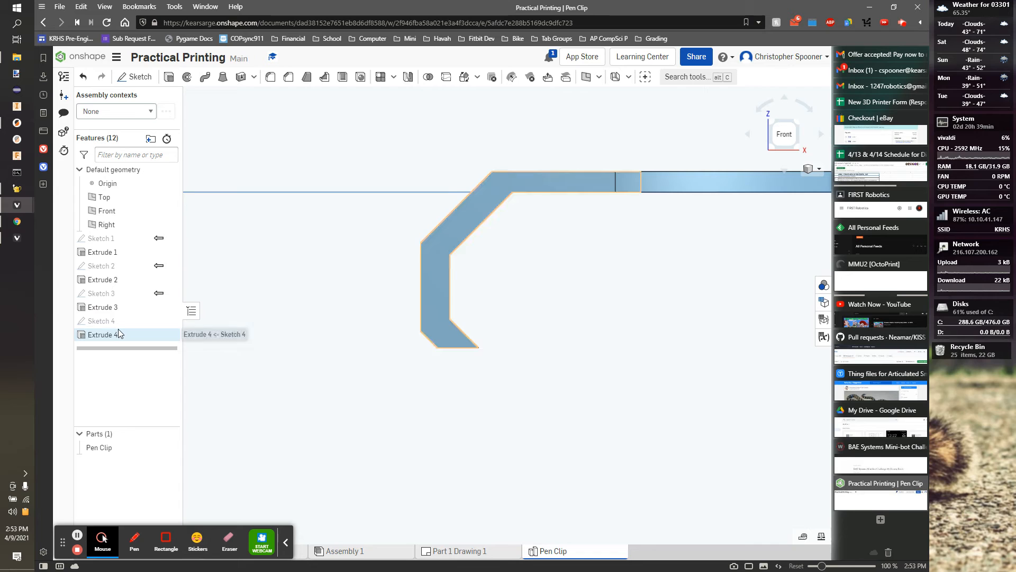
- Examine the pen clip's arms and its three hooks from several sides
right_click_drag(334, 254, 323, 262)
scroll(393, 235, "down", 3)
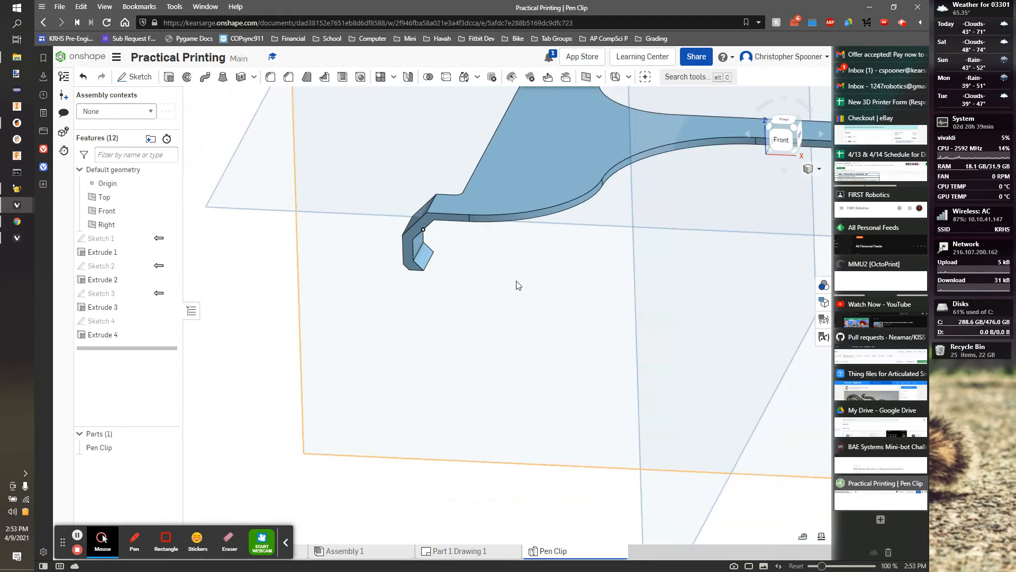
middle_click_drag(518, 285, 452, 442)
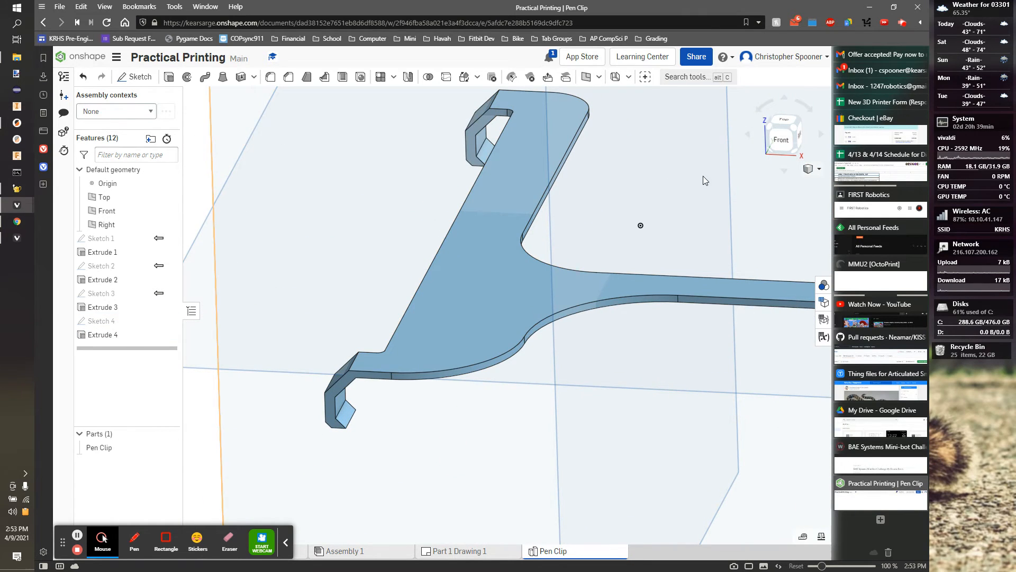
right_click_drag(703, 176, 609, 183)
left_click(617, 150)
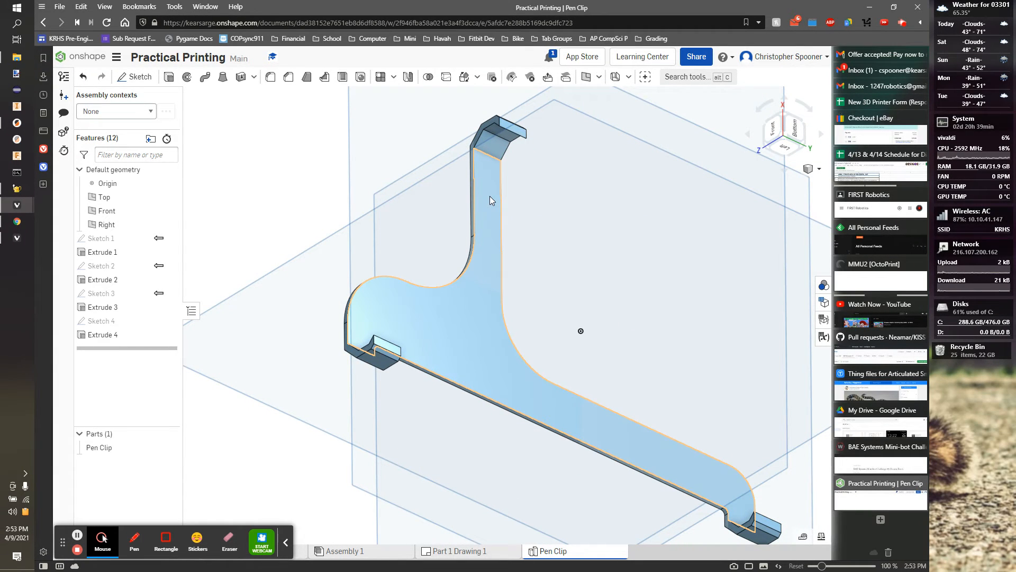
right_click_drag(589, 146, 614, 159)
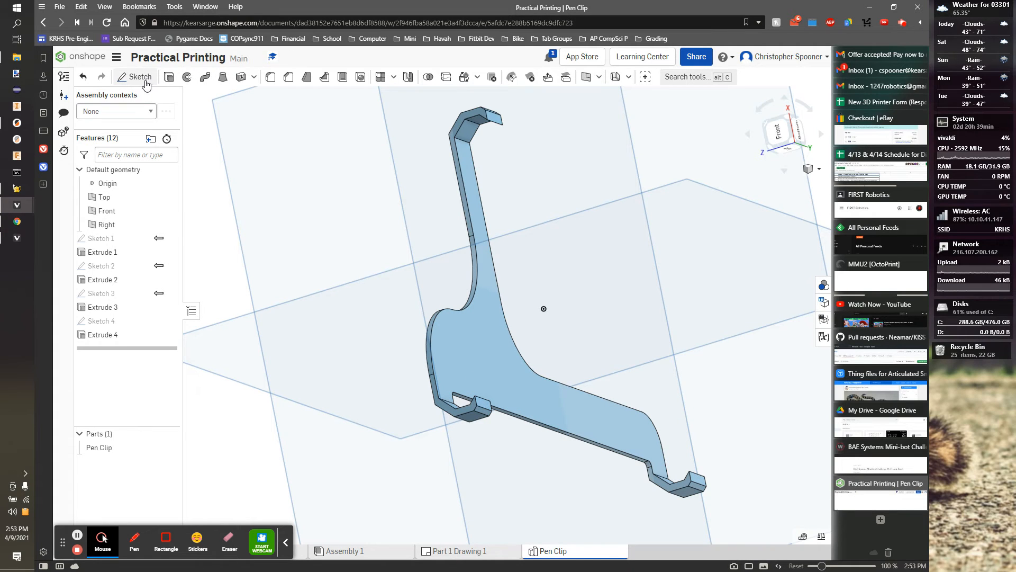
right_click_drag(567, 152, 598, 154)
key("n")
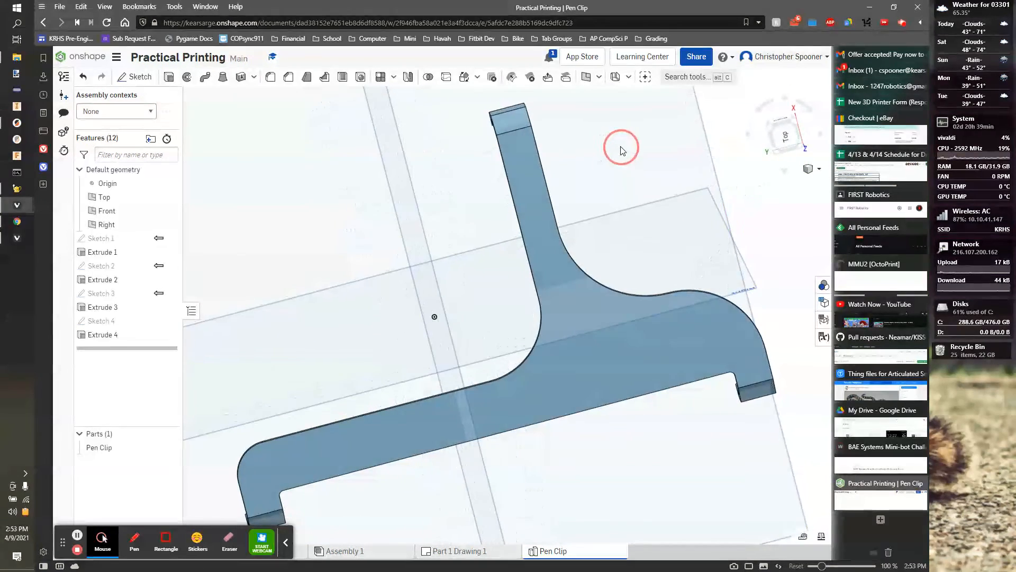
- Start a new sketch on the narrow side face of the straight arm, next to its single end hook
left_click(134, 76)
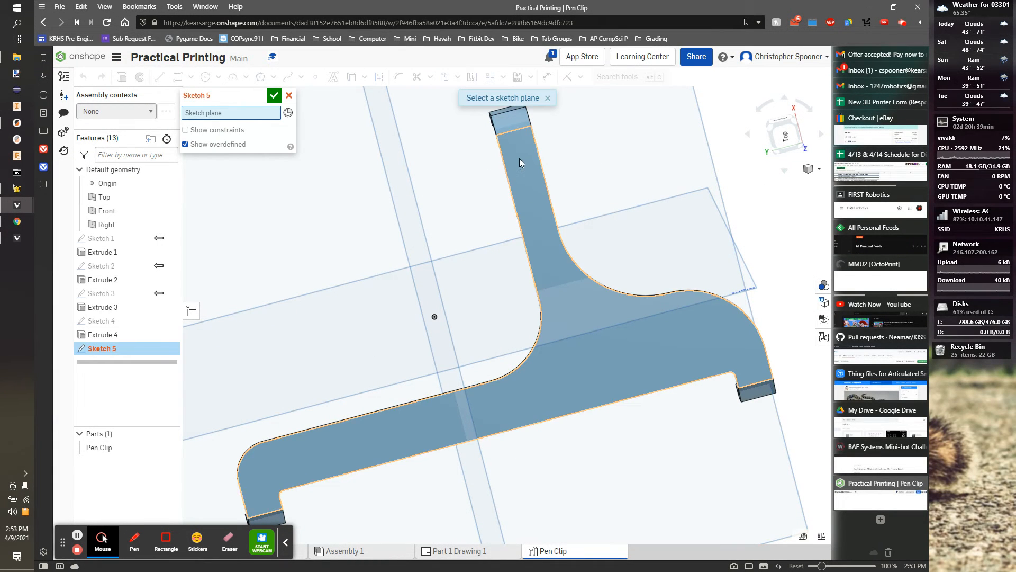
right_click_drag(617, 142, 505, 160)
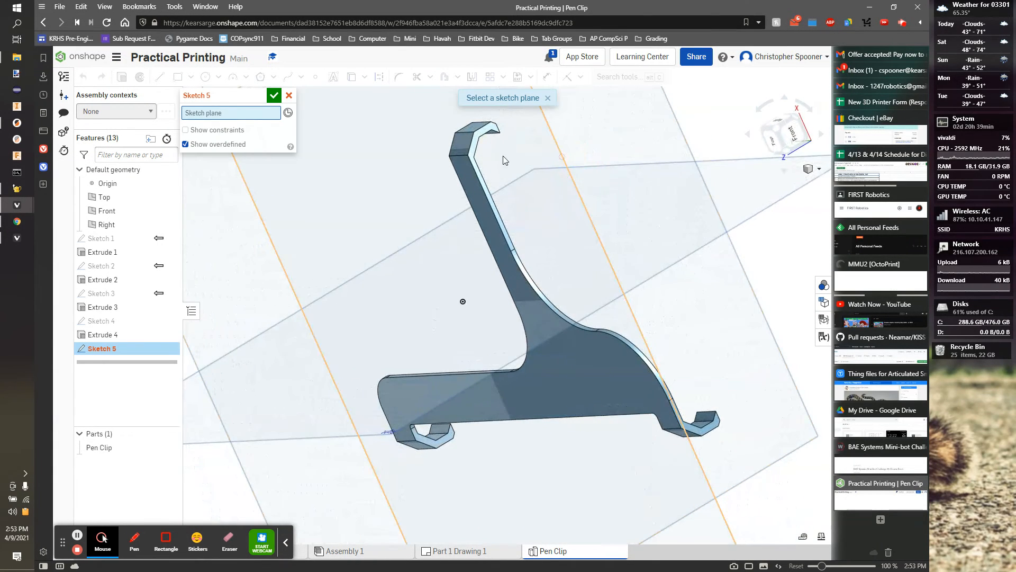
scroll(487, 162, "up", 3)
left_click(476, 156)
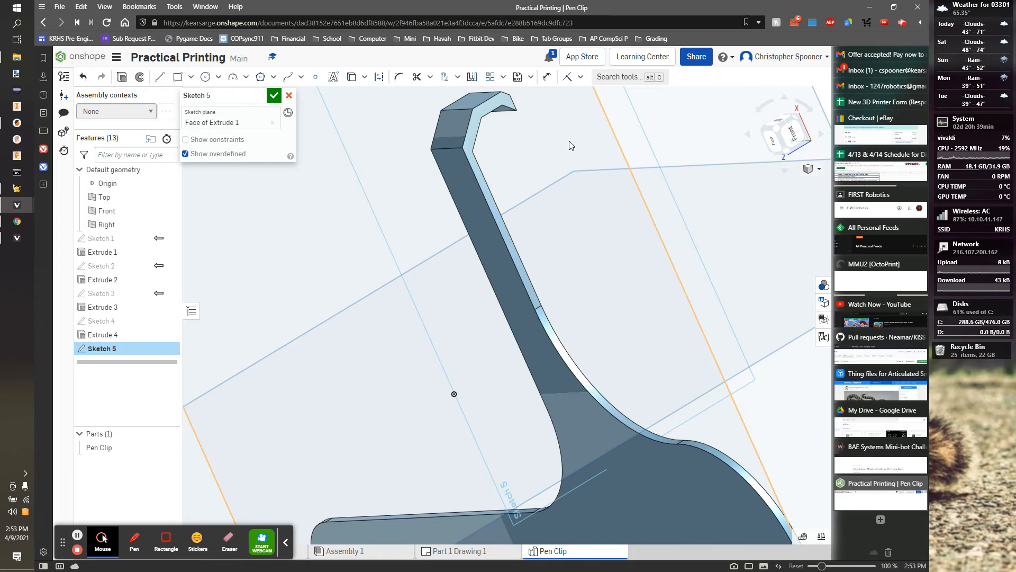
- In the front view, sketch a rectangle about 0.70 in wide and 1.17 in tall enclosing the arm's end hook
middle_click_drag(569, 146, 540, 199)
left_click(177, 76)
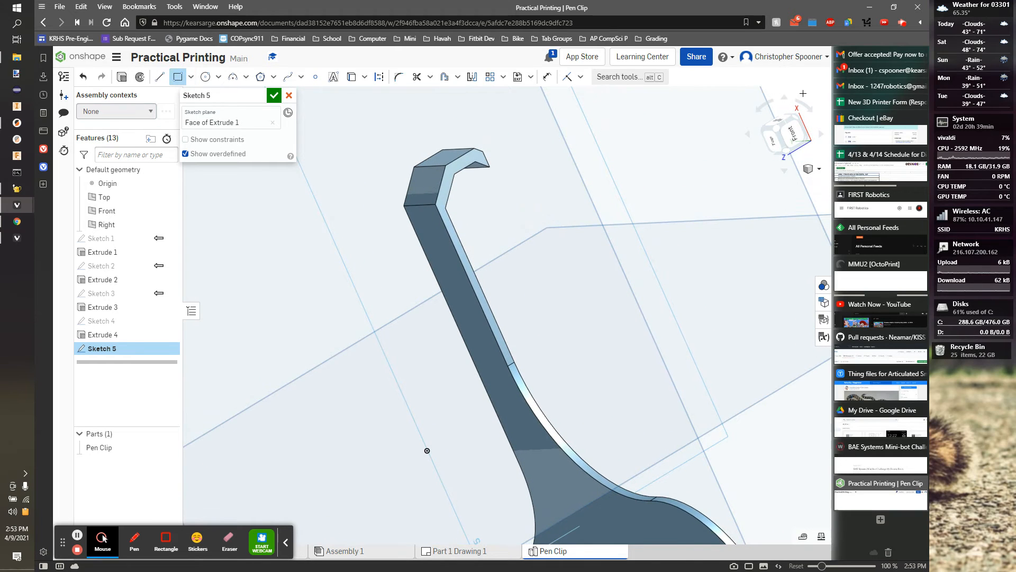
left_click(791, 134)
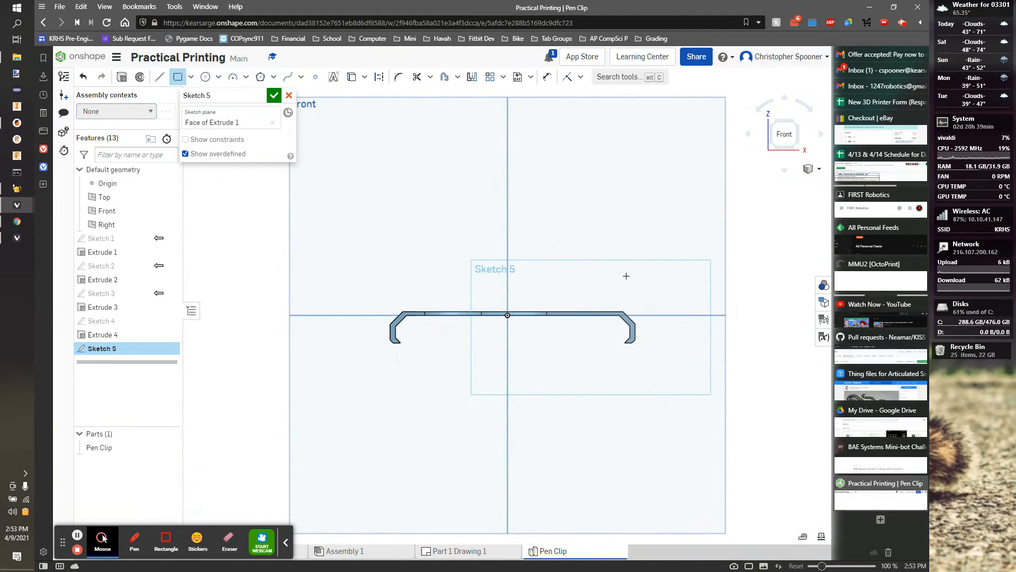
left_click_drag(603, 274, 653, 359)
scroll(621, 317, "up", 5)
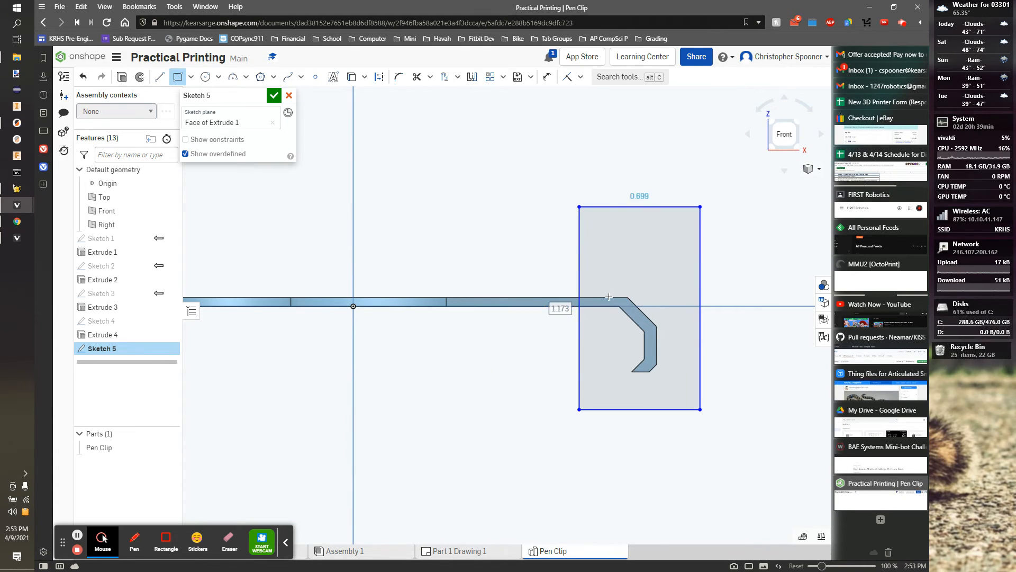
- Dimension the rectangle's inner vertical edge 0.25 in from the hook's inner bend corner and accept the sketch
key("u")
left_click(581, 286)
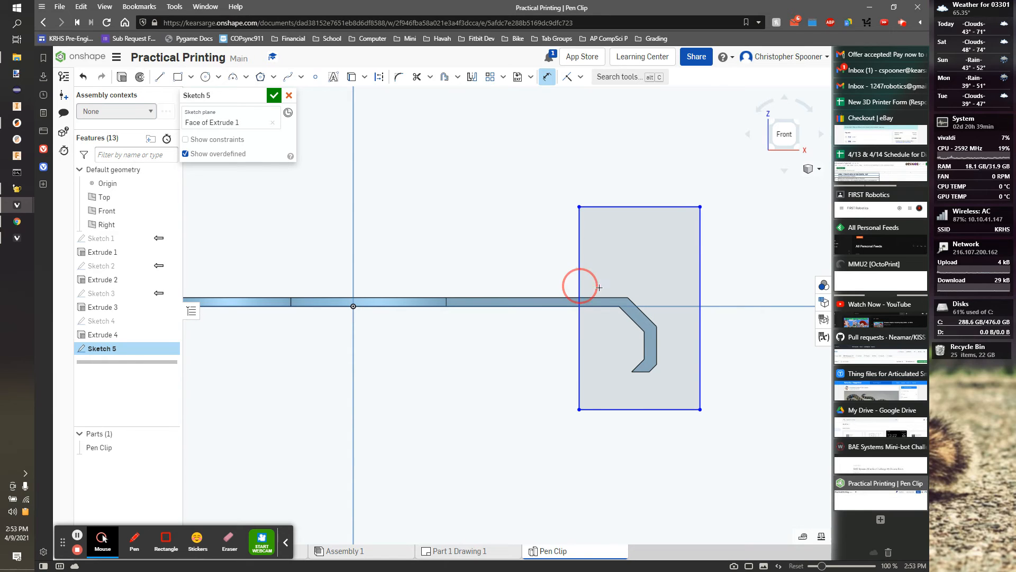
left_click(618, 303)
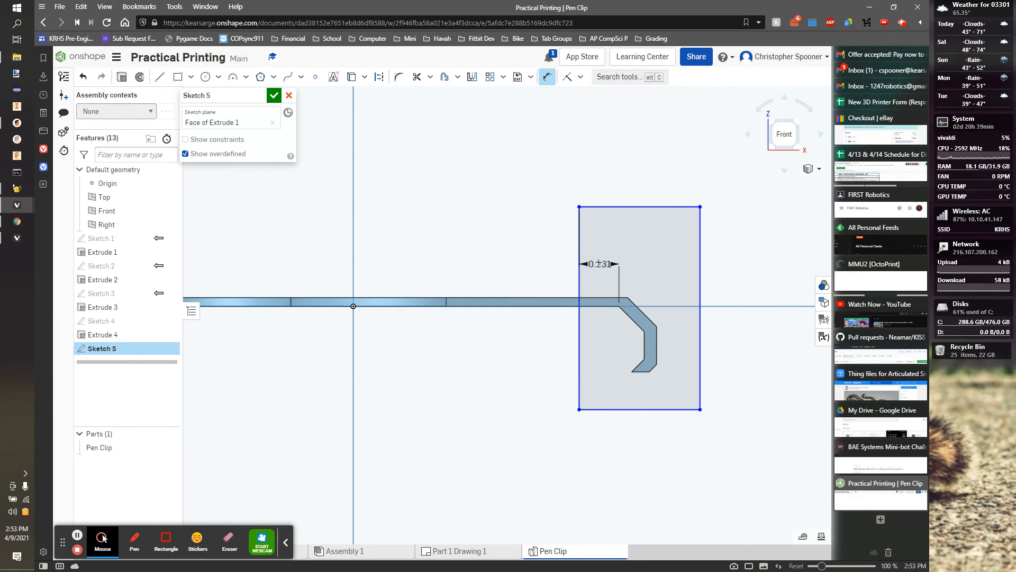
left_click(605, 261)
type("0.25")
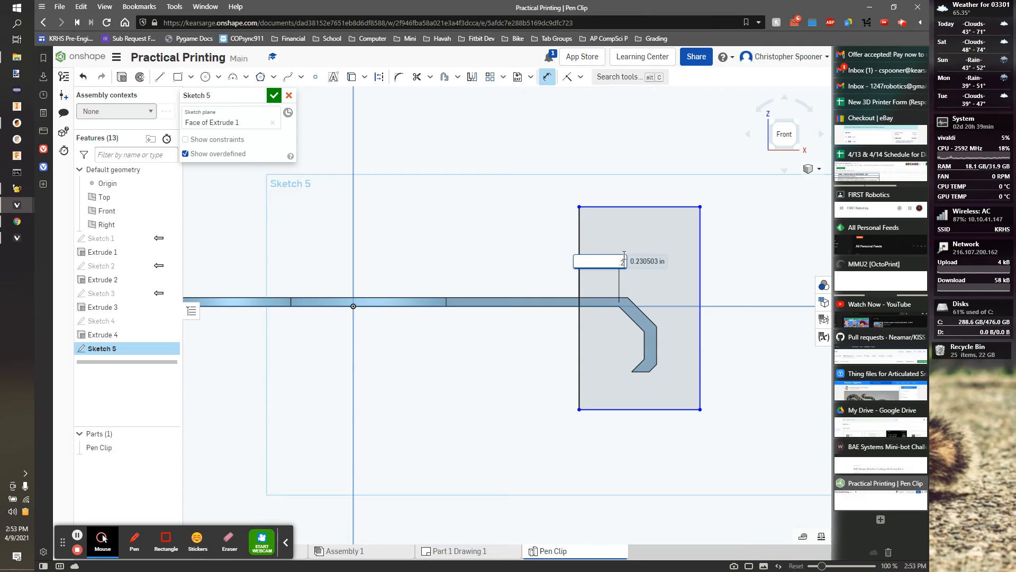
key("Return")
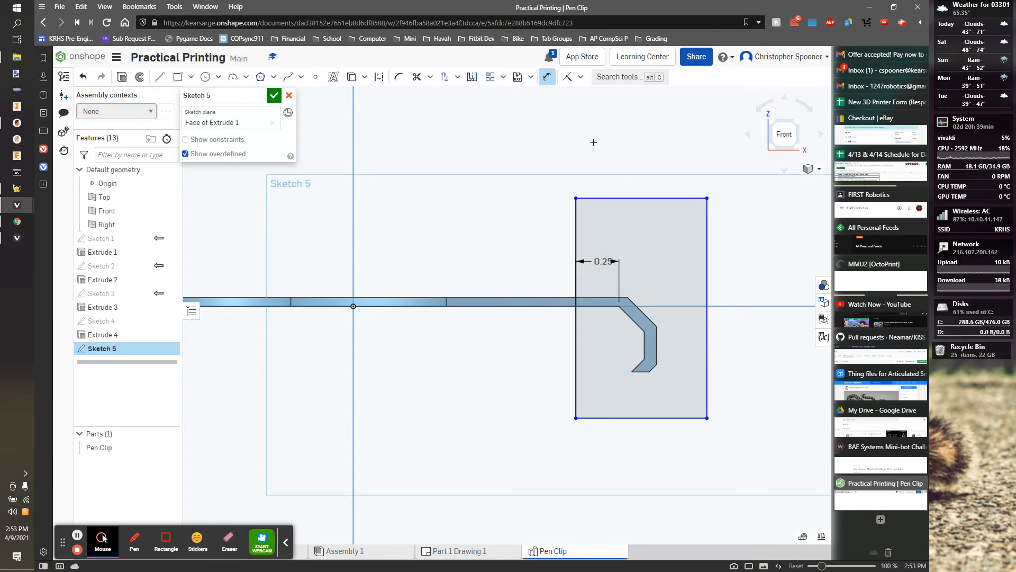
left_click(275, 97)
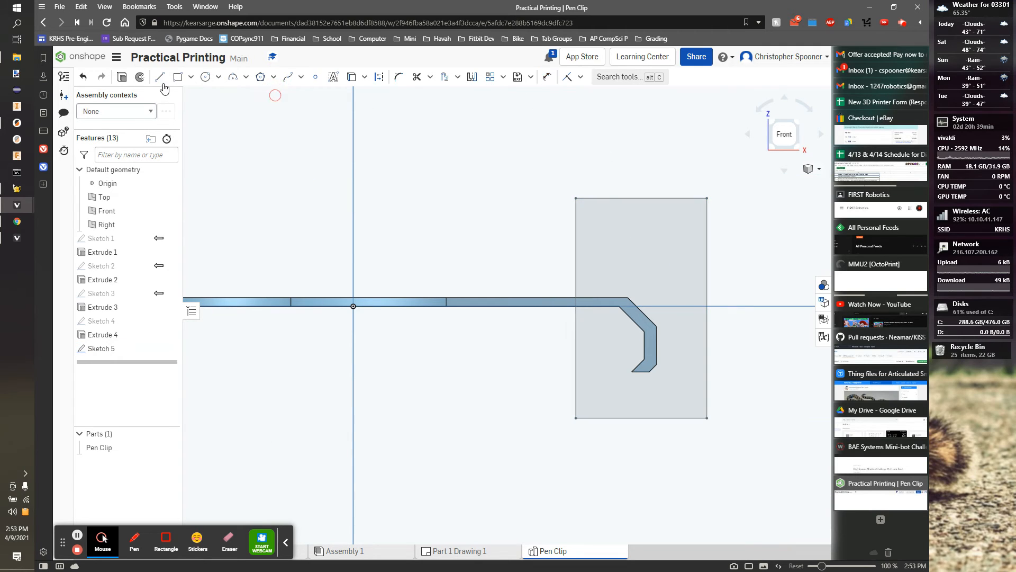
- Extrude the rectangle region from the hook sketch as a solid Intersect with Through all, keeping only the arm's end hook
left_click(168, 78)
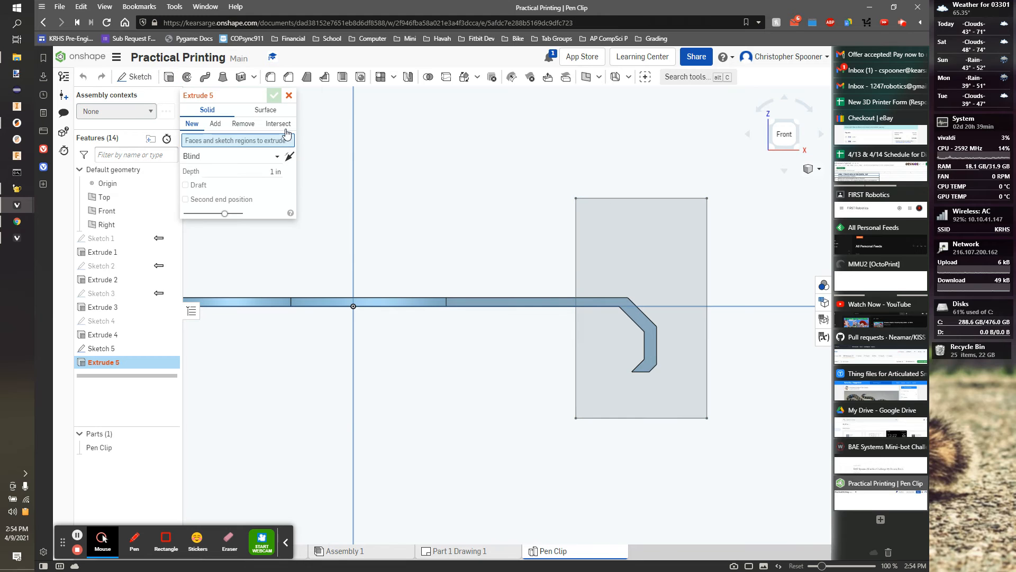
left_click(277, 124)
left_click(253, 157)
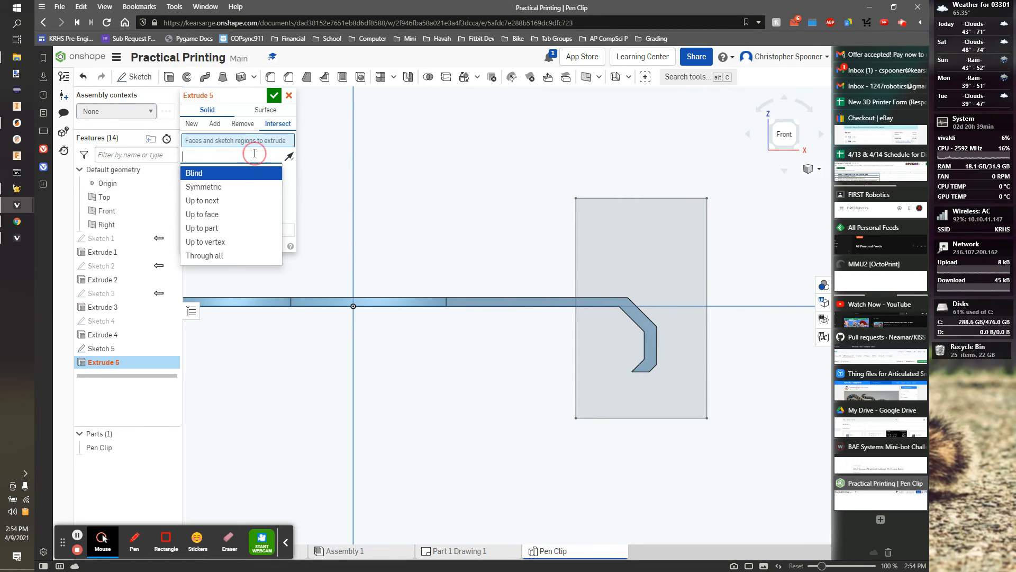
left_click(206, 256)
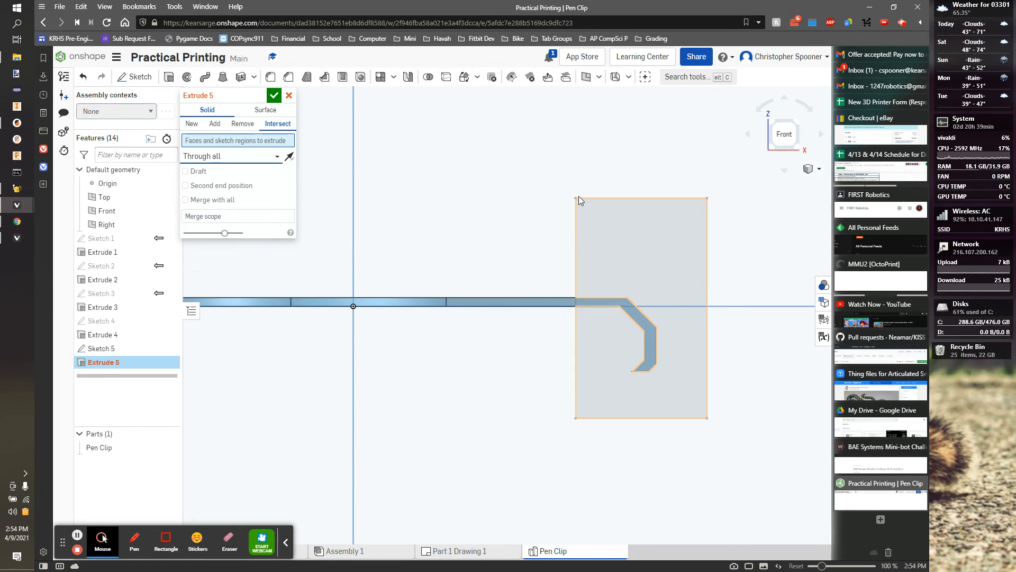
right_click_drag(580, 196, 487, 196)
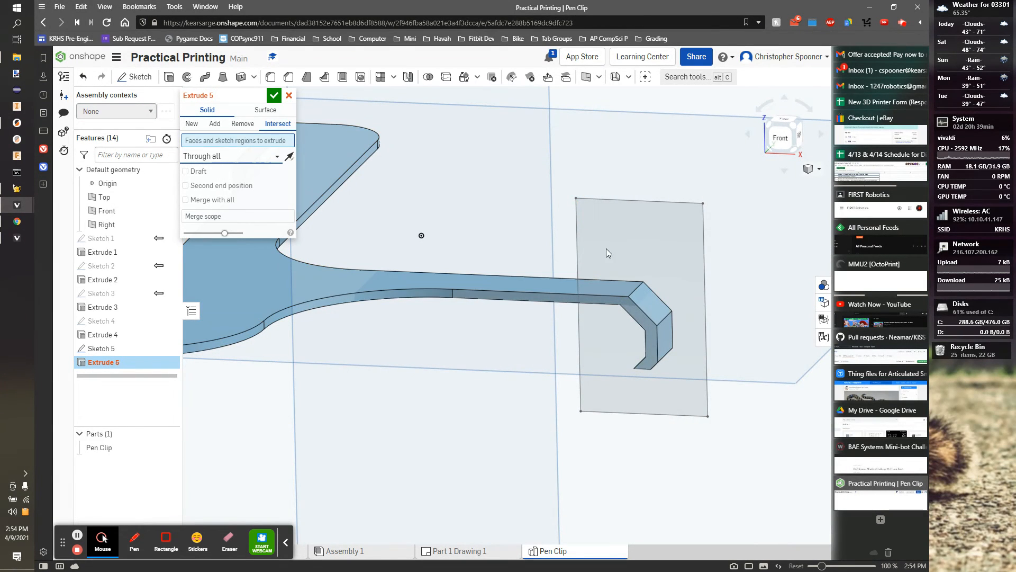
left_click(629, 310)
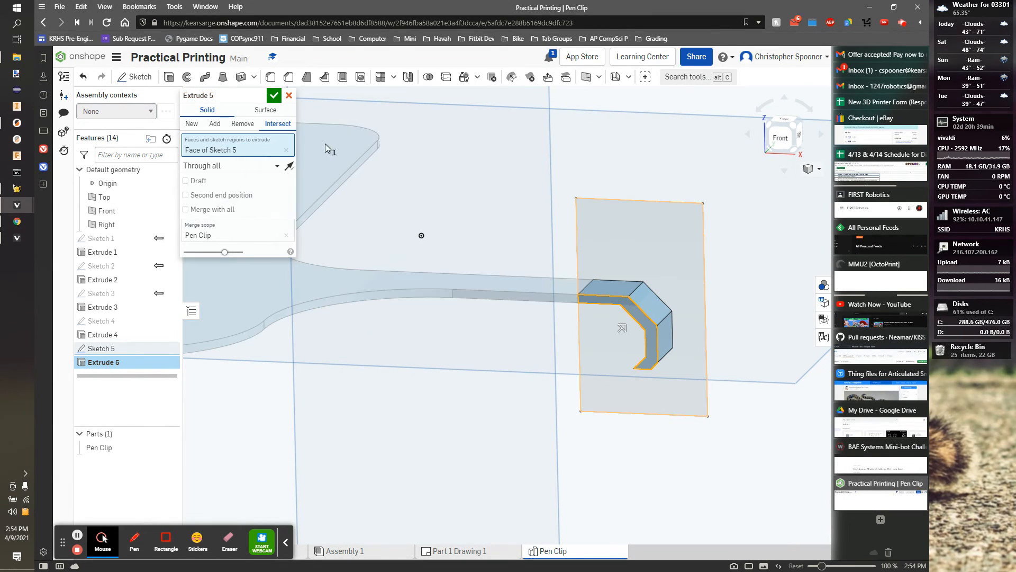
left_click(273, 97)
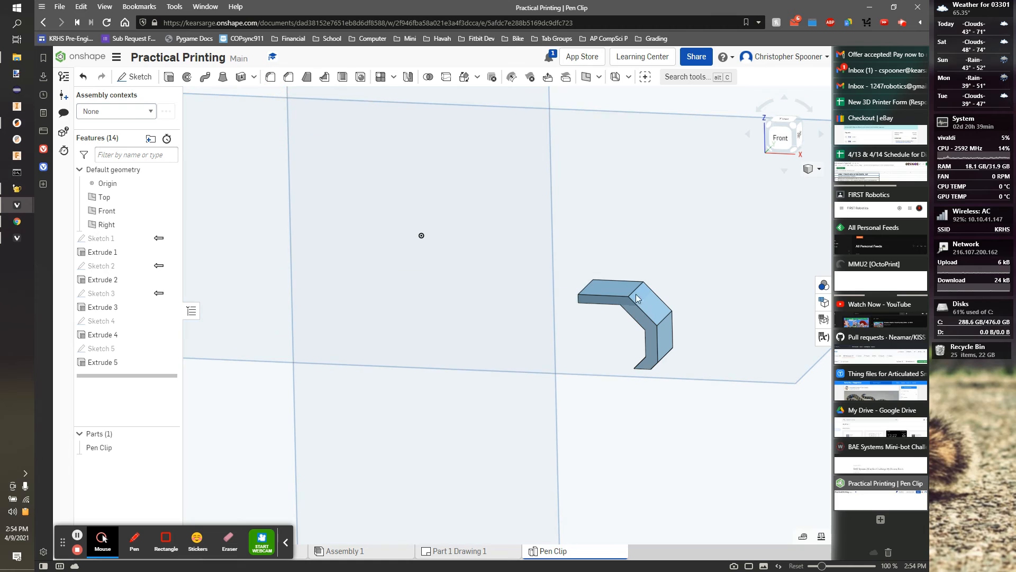
- Export the isolated hook as a text-format STL in millimetres at fine resolution, and suppress the intersect extrude
right_click(119, 362)
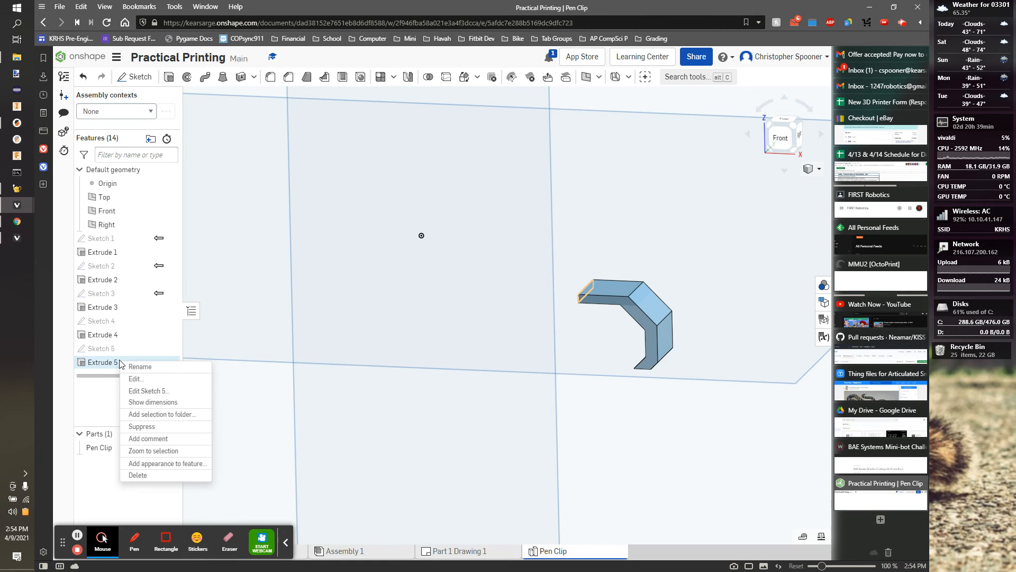
right_click(613, 305)
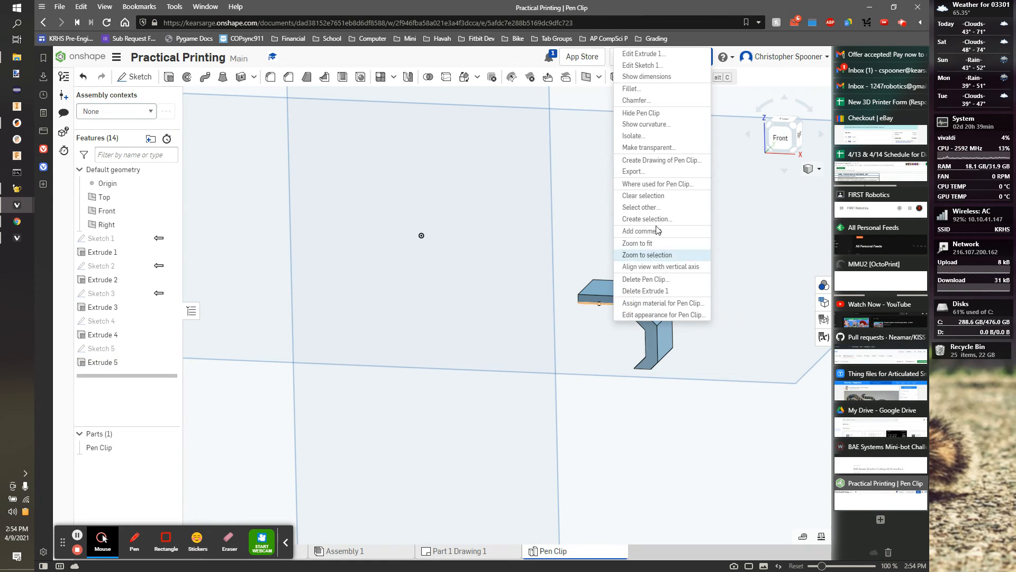
left_click(659, 170)
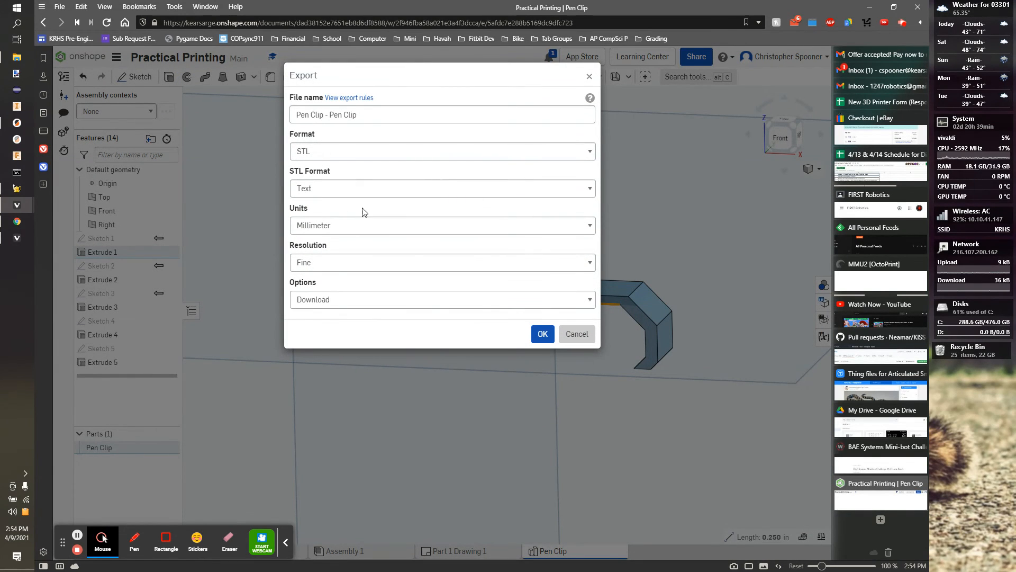
left_click(542, 334)
right_click(102, 366)
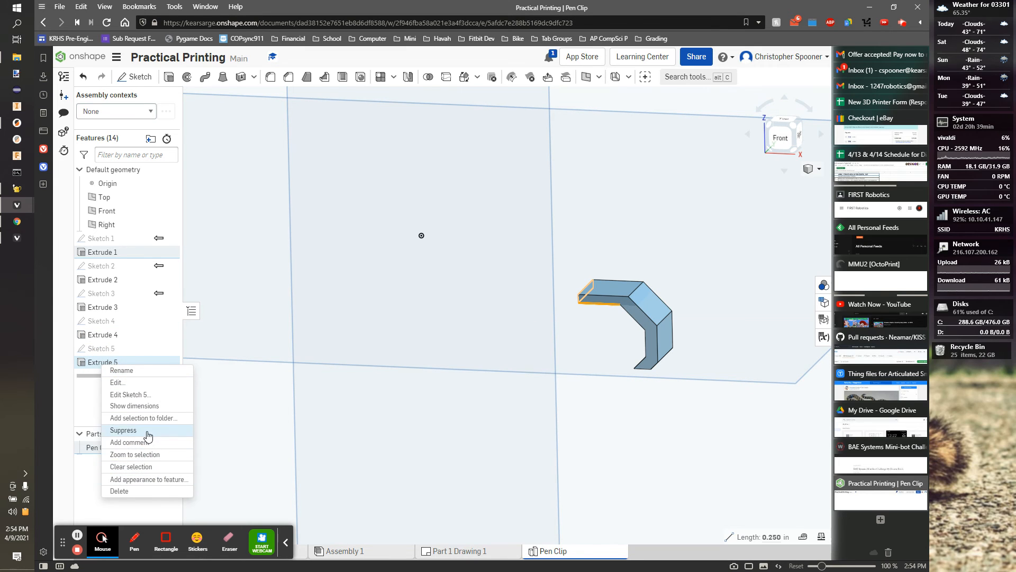
left_click(127, 430)
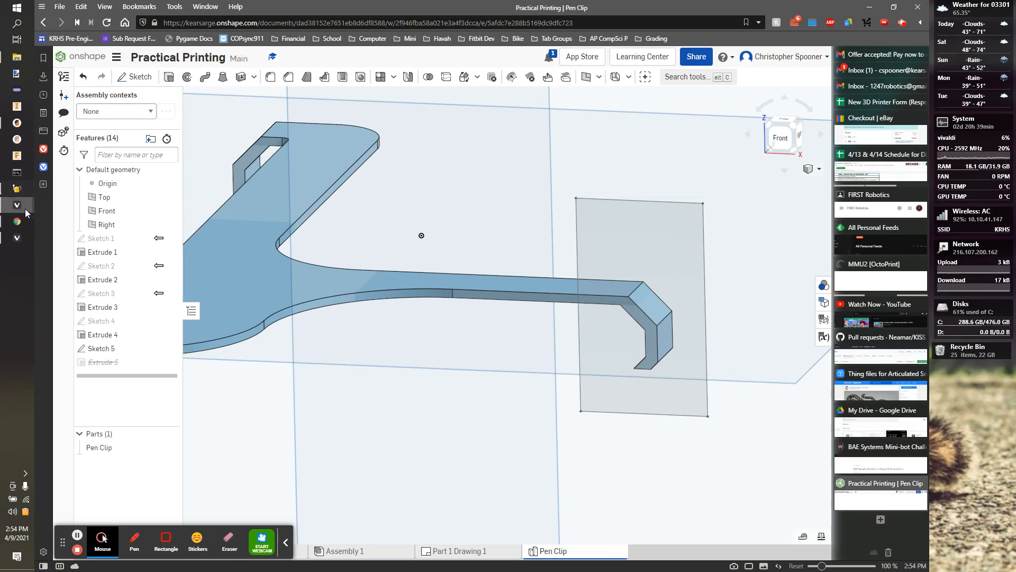
- Switch to PrusaSlicer and replace the full clip on the plate with "Pen Clip - Pen Clip (1).stl" from Downloads
left_click(7, 124)
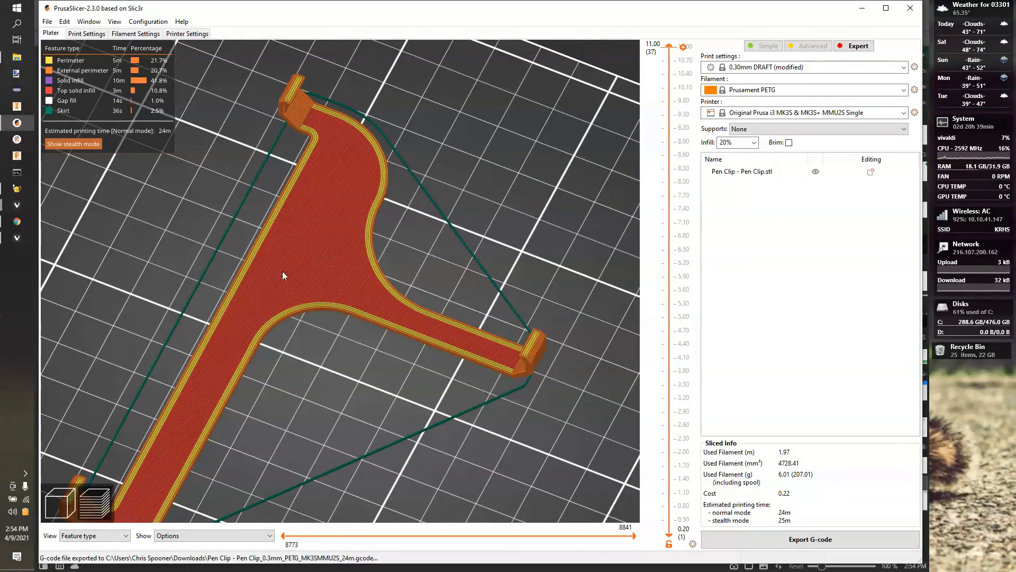
left_click(75, 514)
left_click(284, 339)
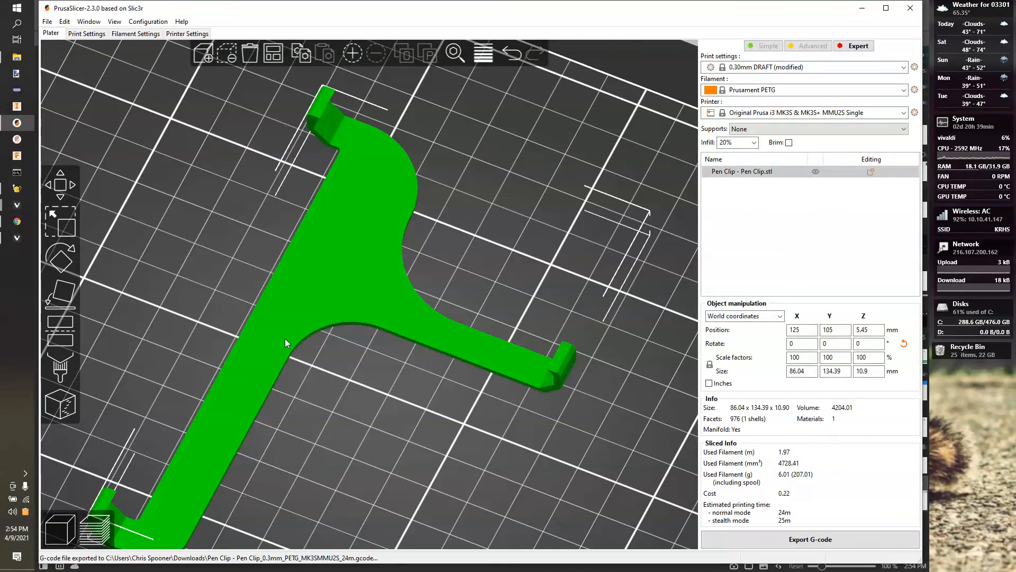
key("Delete")
left_click(204, 62)
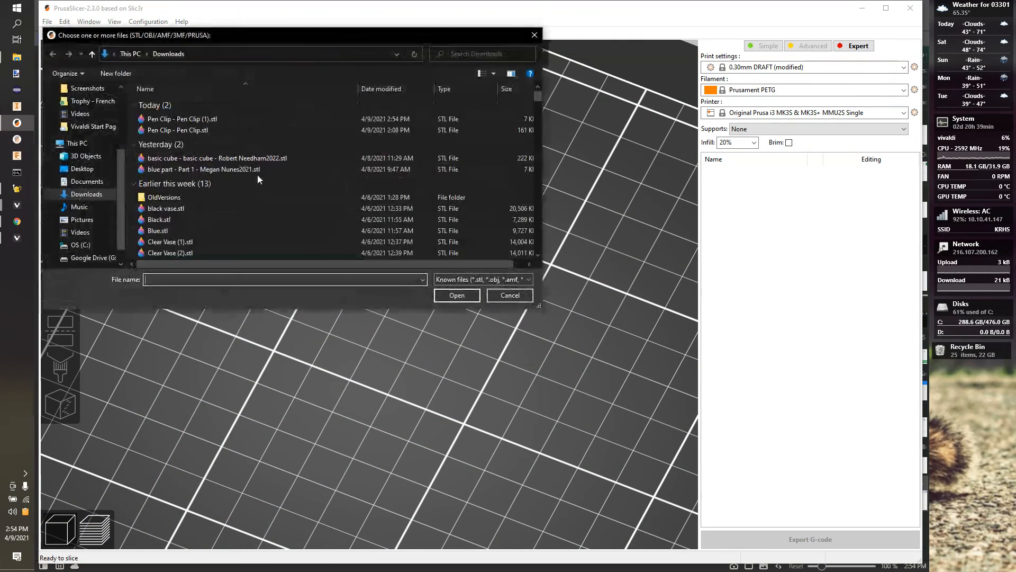
left_click(169, 121)
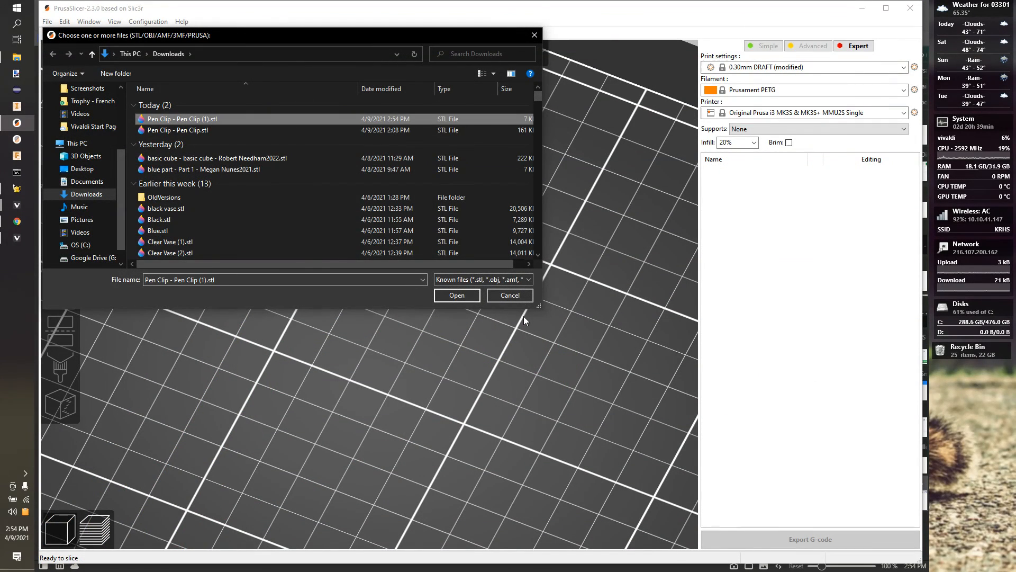
left_click(466, 297)
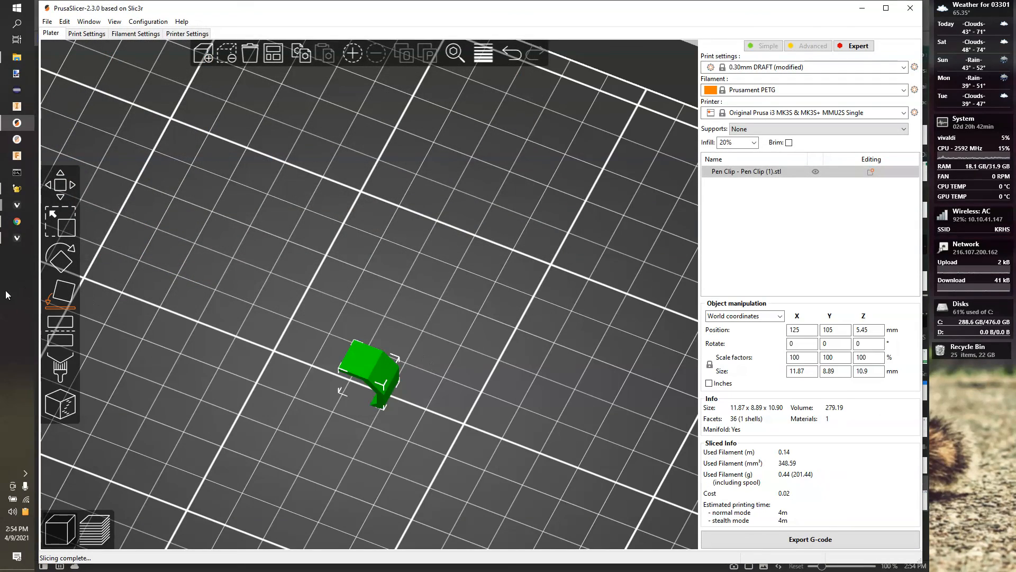
- Place the hook on its flat C-shaped side face so it lies sideways on the print bed, and deselect it
left_click(77, 295)
left_click(367, 395)
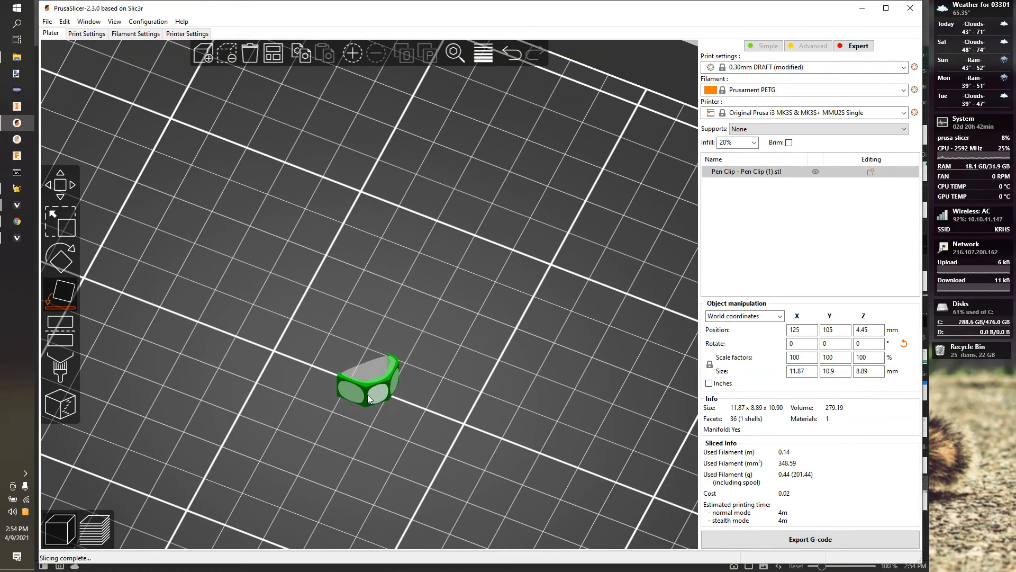
left_click(455, 379)
- Examine the reoriented hook and its sliced layer preview, and return to the Onshape pen clip
scroll(398, 341, "down", 1)
scroll(399, 341, "up", 3)
left_click_drag(428, 390, 655, 217)
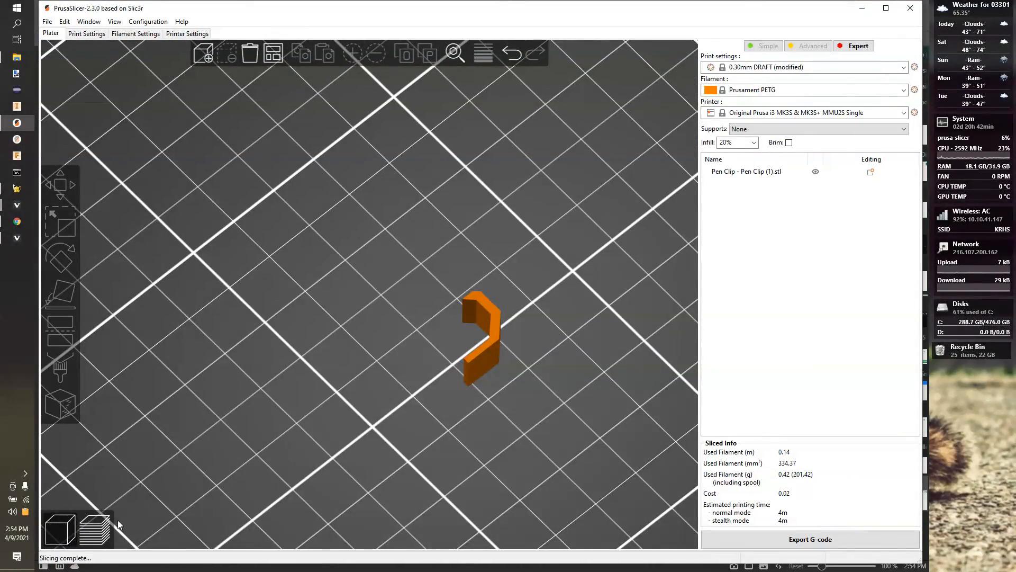
left_click(96, 530)
mouse_move(398, 367)
left_mouse_down()
mouse_move(428, 353)
mouse_move(393, 387)
mouse_move(440, 354)
mouse_move(397, 379)
left_mouse_up()
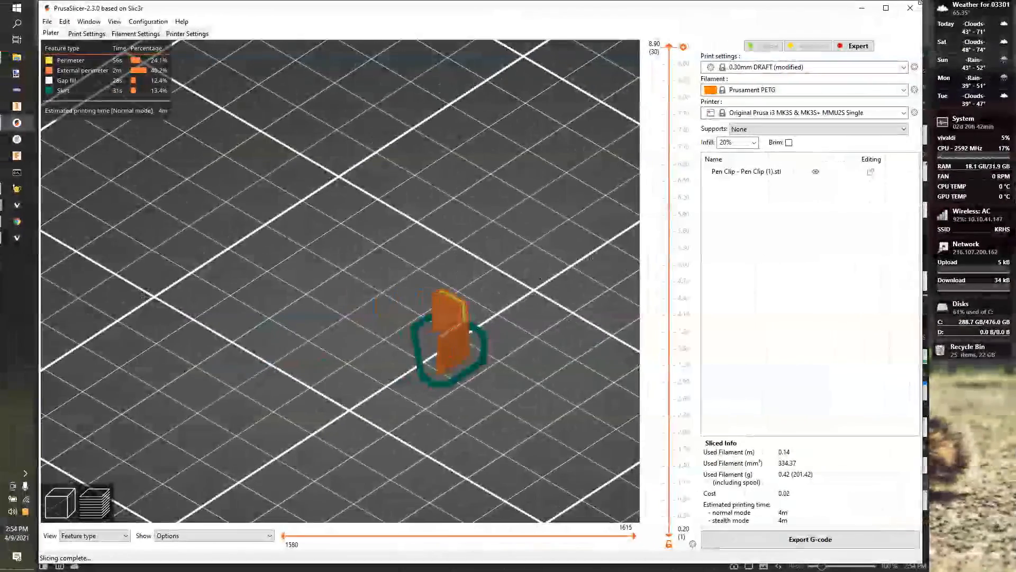
left_click(858, 9)
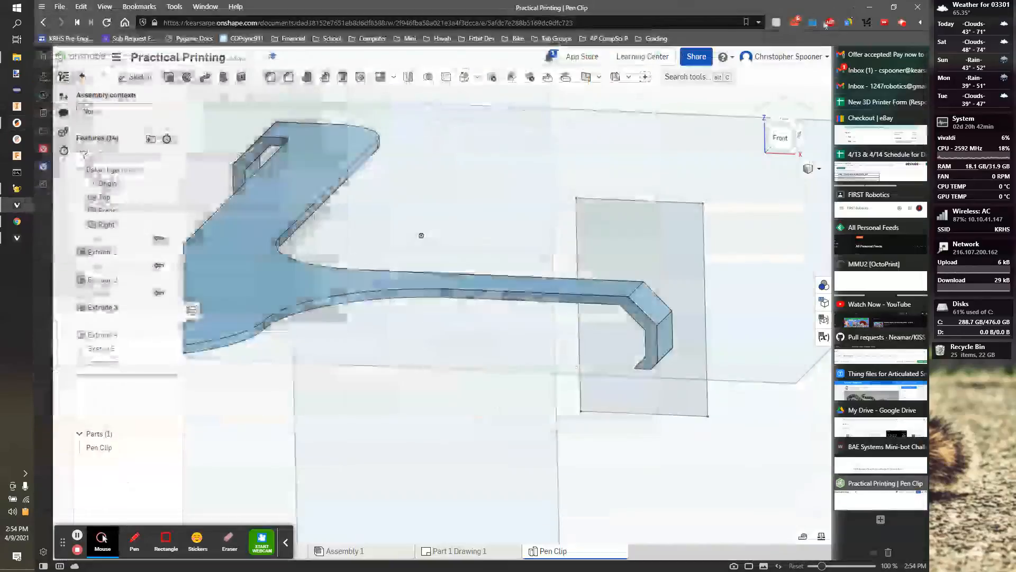